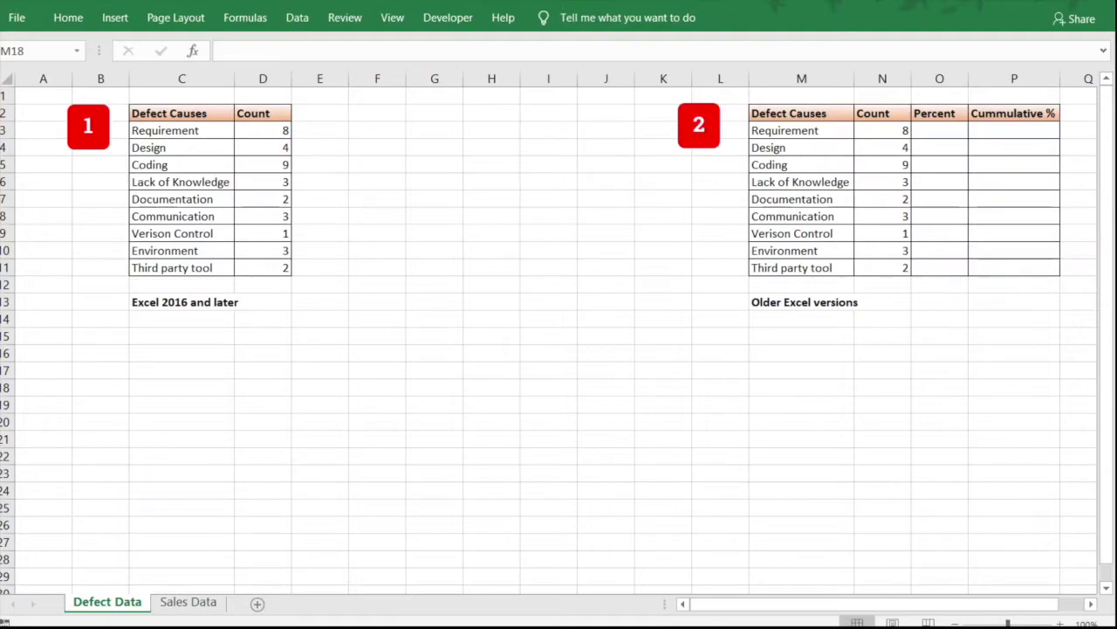
- Insert a Pareto chart from the first defect table, C2:D11, and place it beneath the Excel 2016 and later label
click(377, 302)
drag(190, 113, 253, 270)
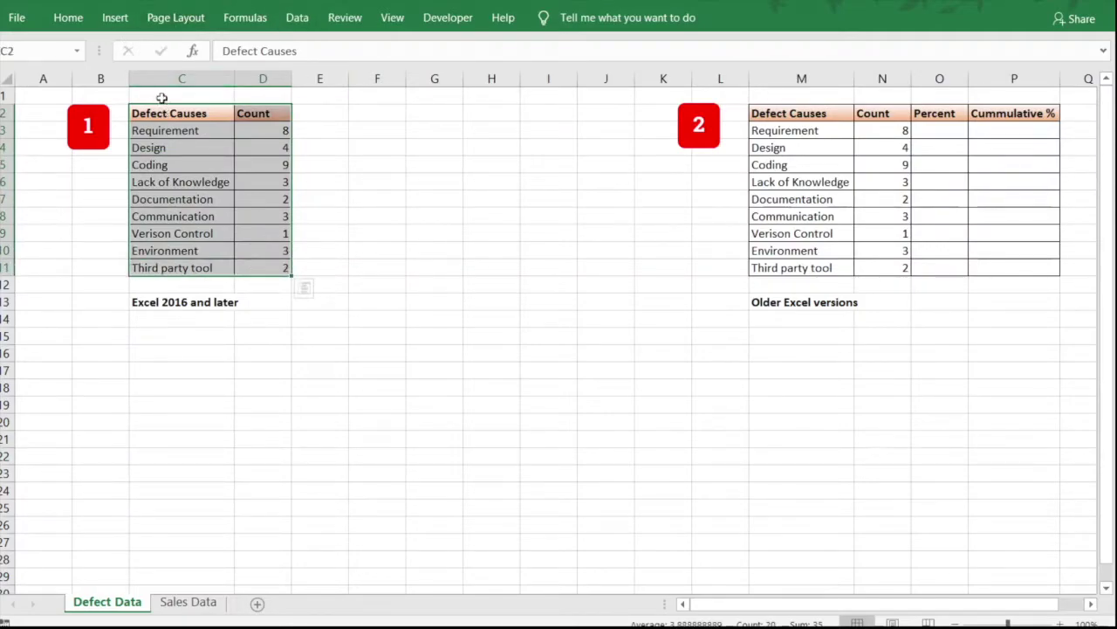
click(115, 18)
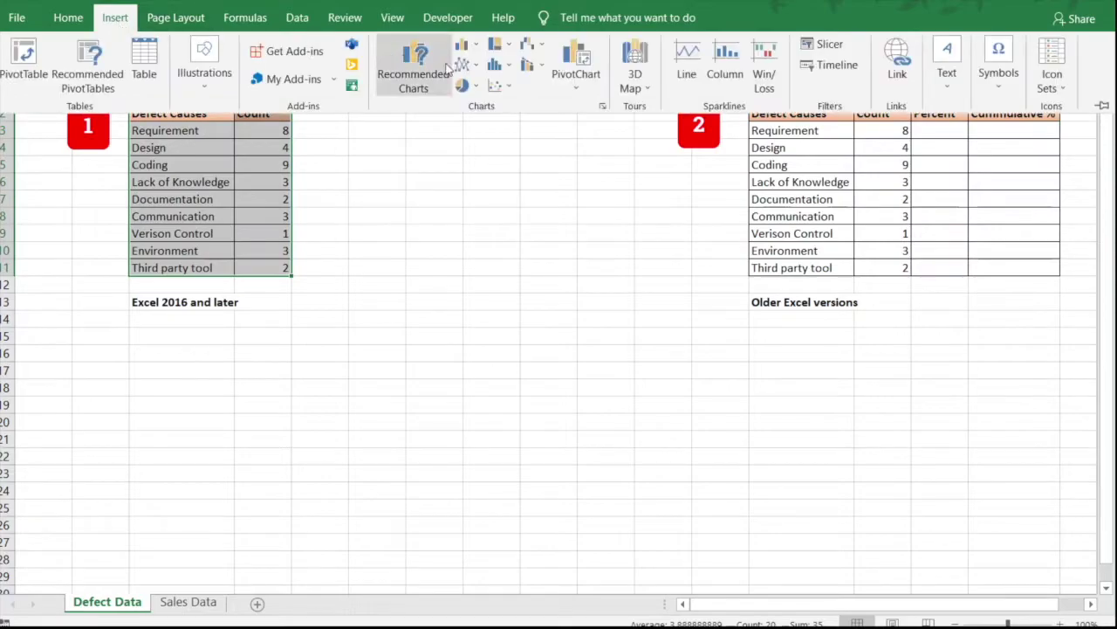
click(510, 69)
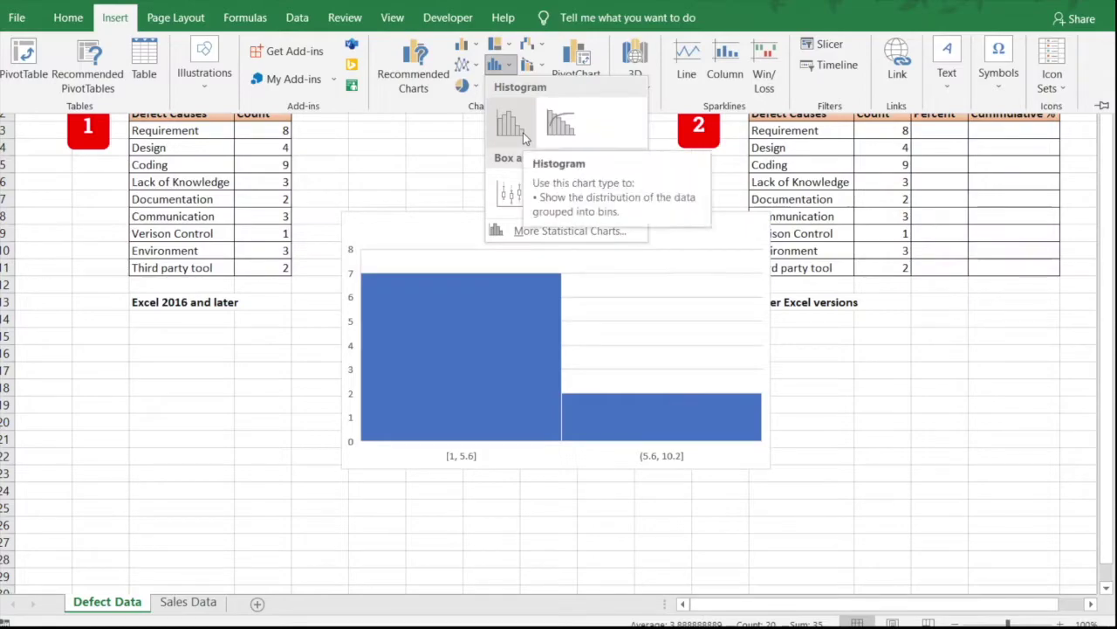
click(563, 126)
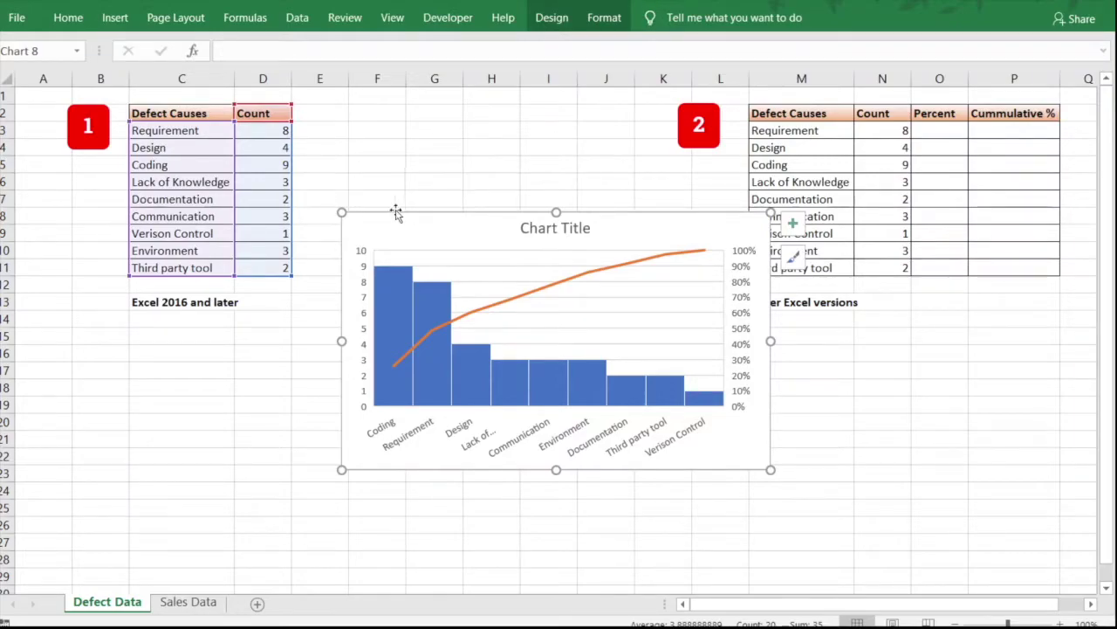
drag(474, 228, 260, 326)
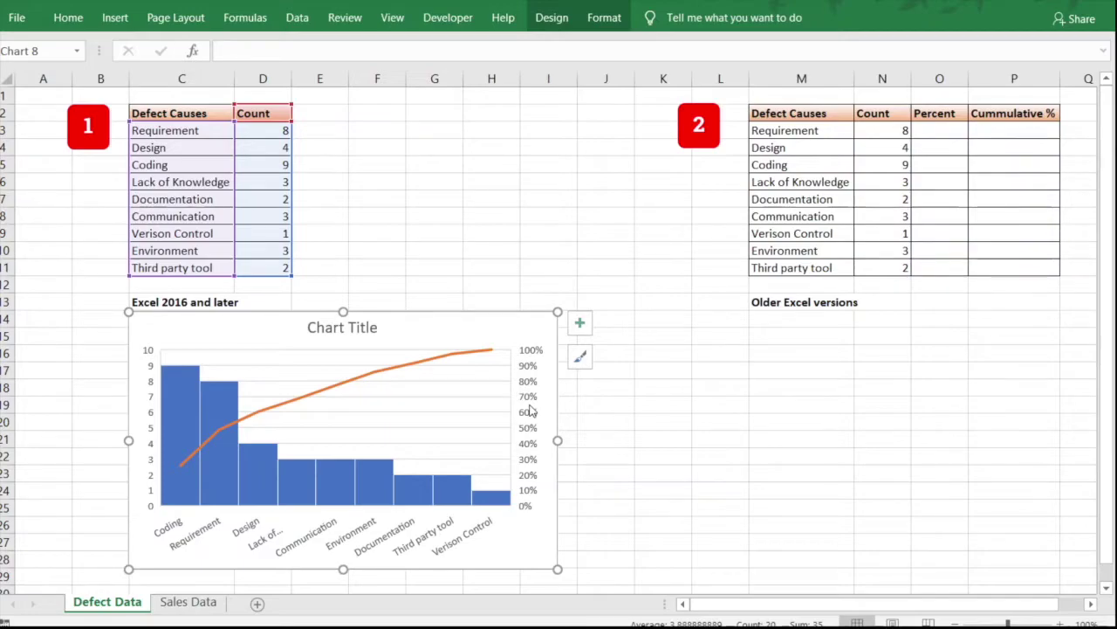
mouse_move(233, 425)
- Sort the second defect table by Count from largest to smallest, expanding the selection to the adjacent data
drag(871, 133, 898, 274)
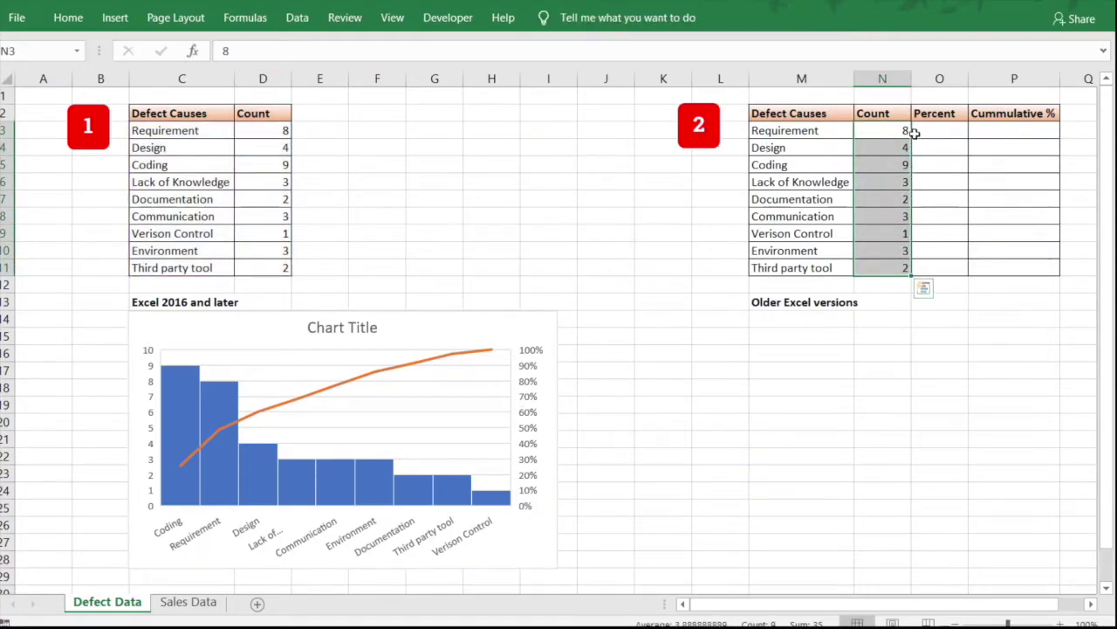
click(68, 18)
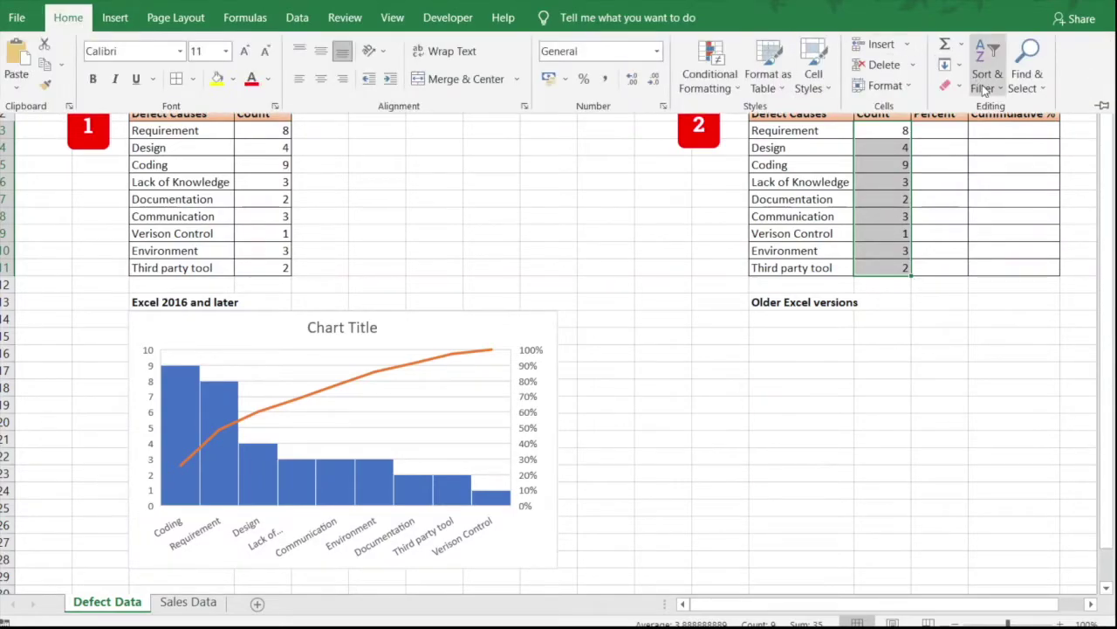
click(1004, 89)
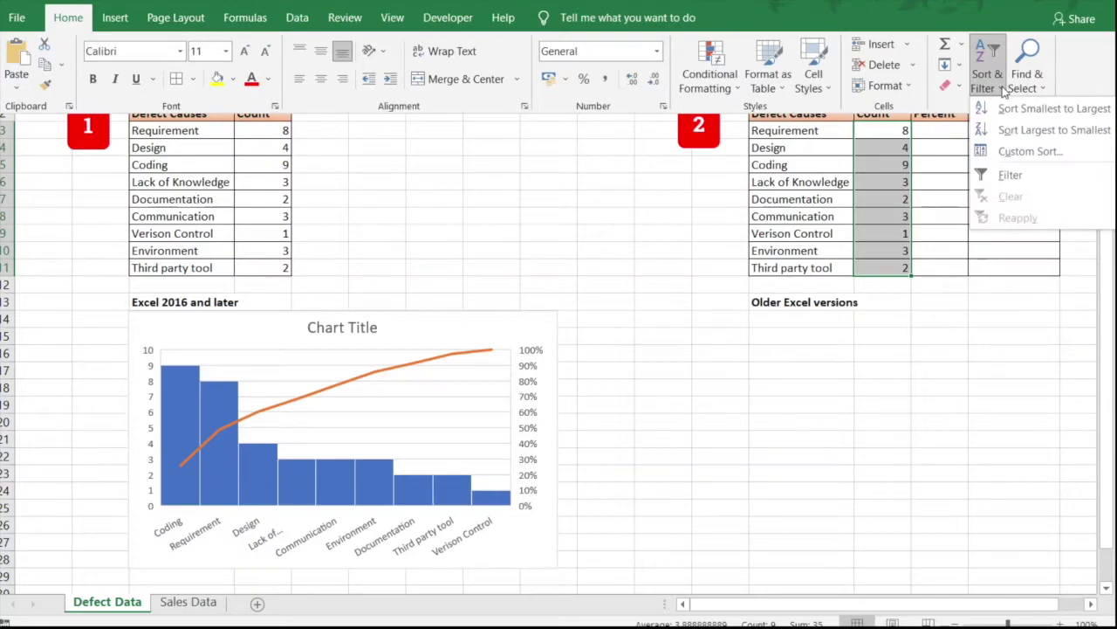
click(1026, 131)
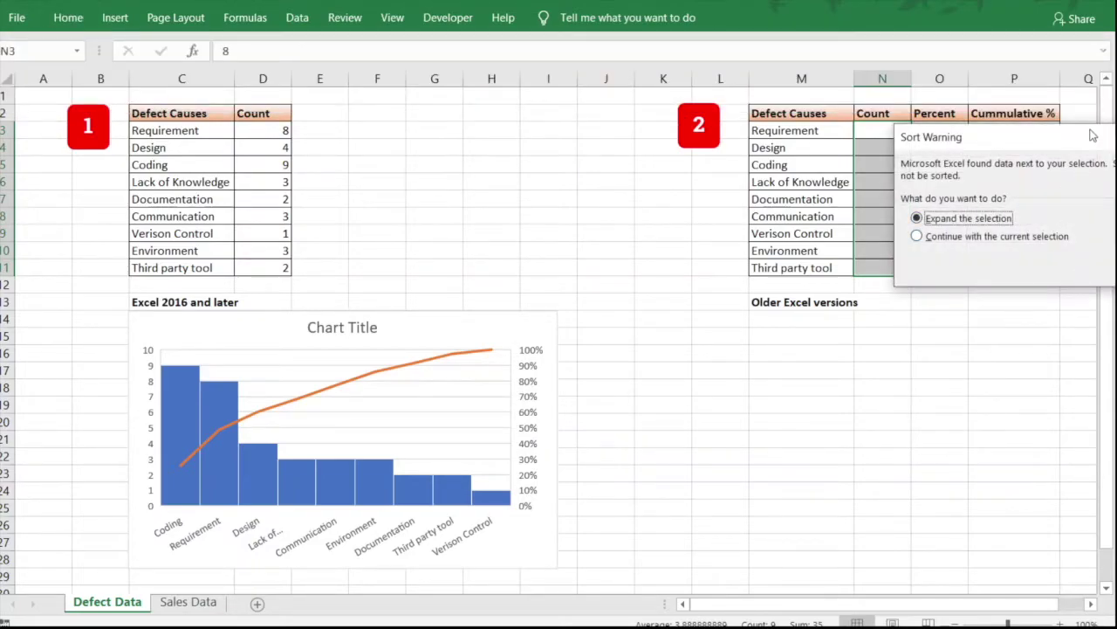
drag(1095, 139, 813, 348)
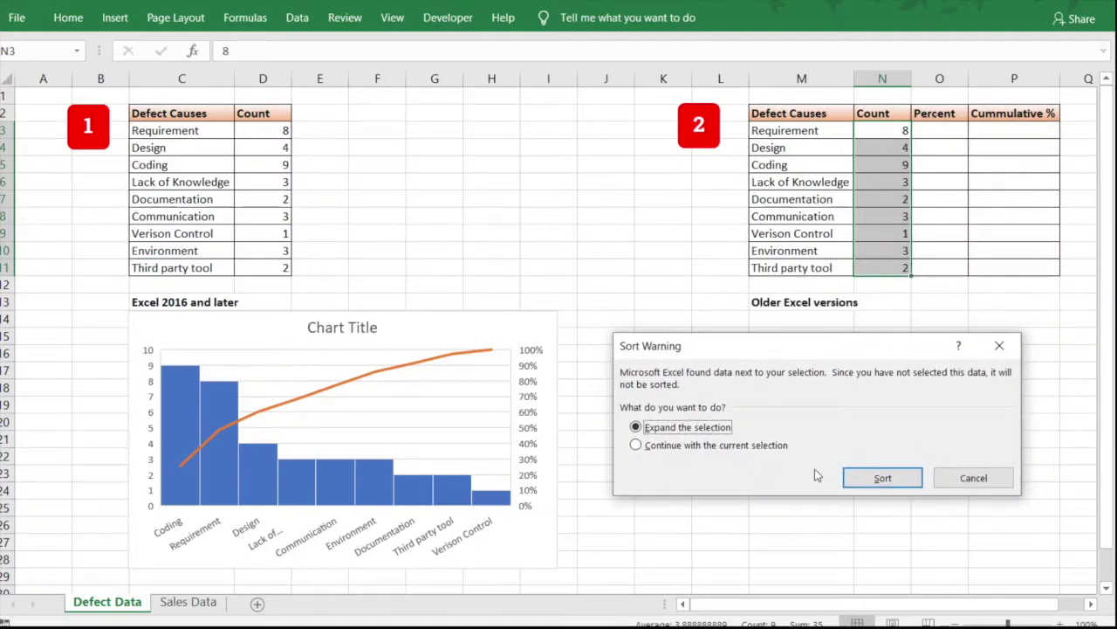
click(891, 484)
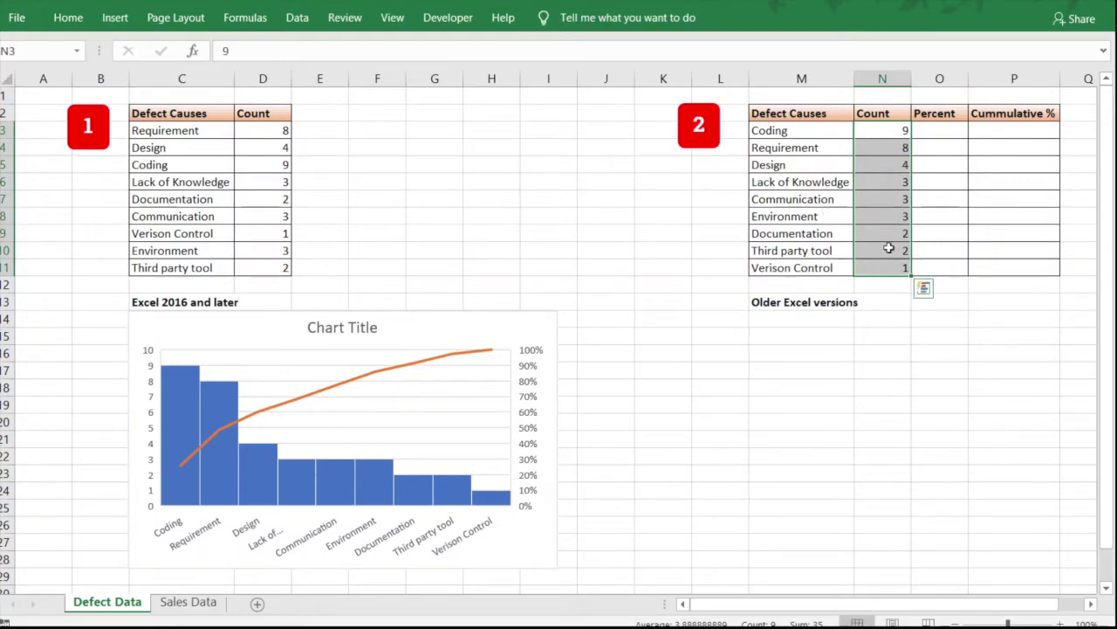
- Calculate each cause's share in the Percent column with =N3/SUM($N$3:$N$11) in O3, filled down to O11
click(944, 131)
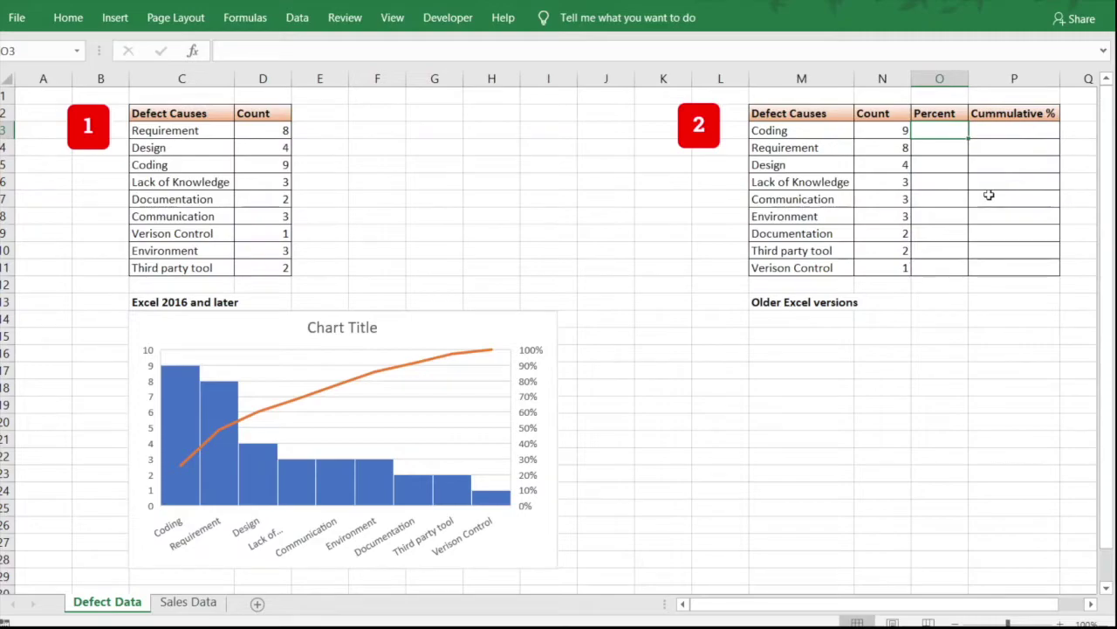
text(=)
click(889, 131)
text(/sum)
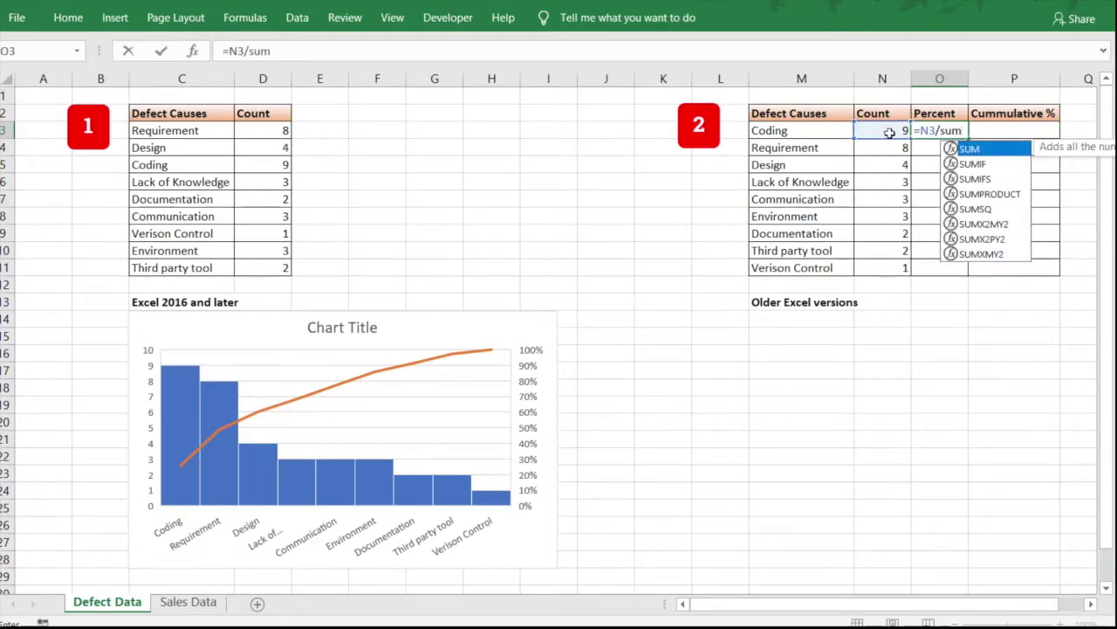
text(()
drag(889, 131, 886, 268)
key(F4)
key(Return)
click(939, 130)
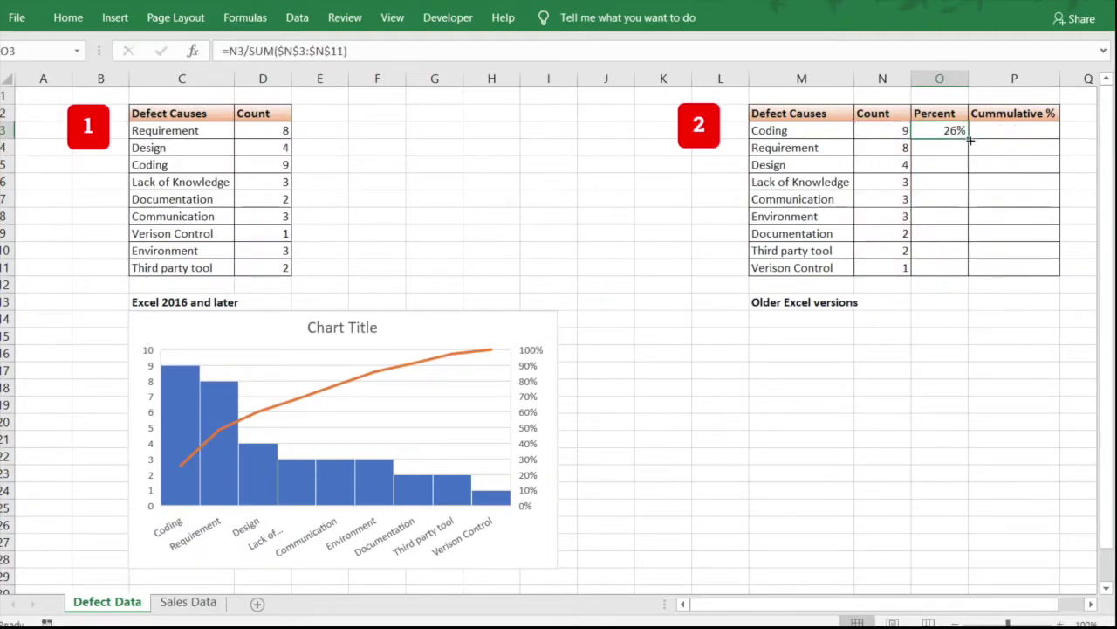
double_click(967, 139)
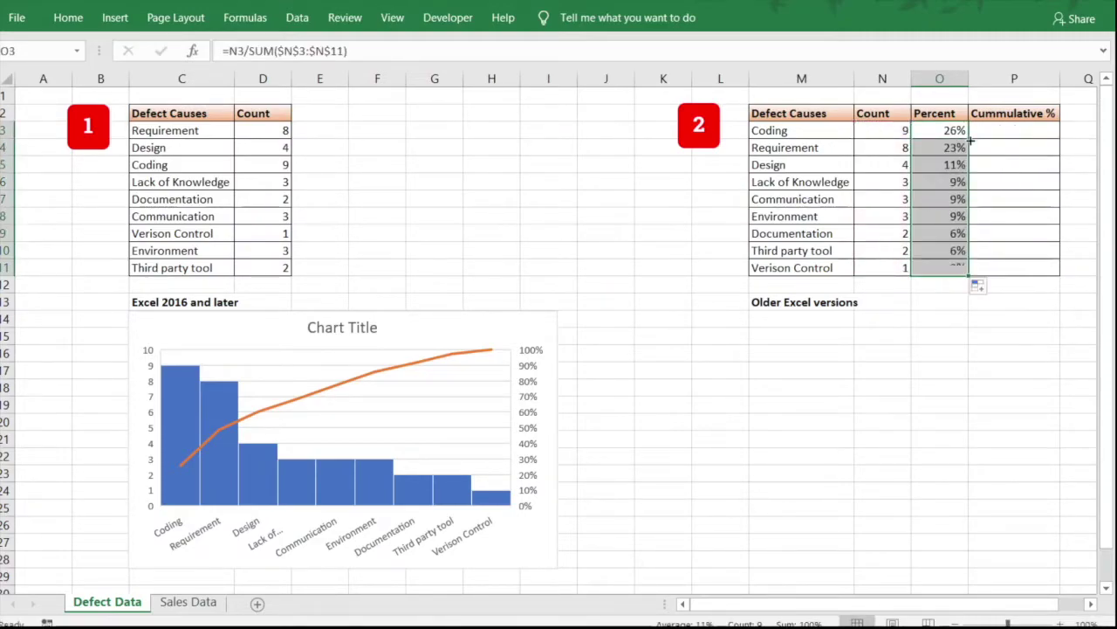
click(993, 366)
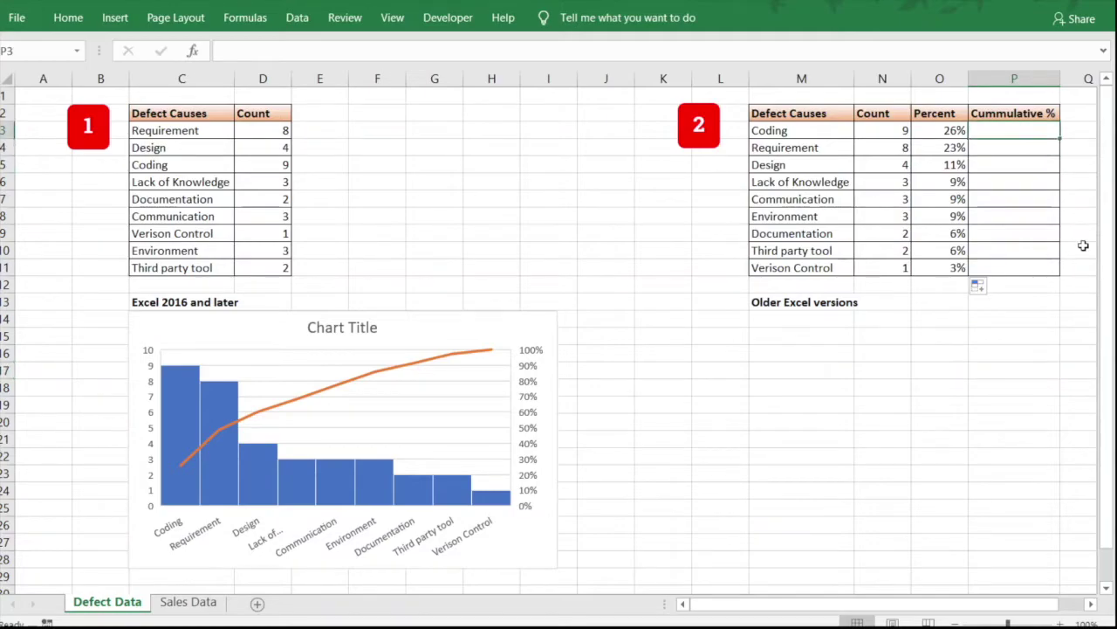
- Start the Cummulative % column by entering =O3 in cell P3
text(=)
click(939, 131)
key(Return)
- Enter the running total =SUM($O$3:O4) in P4 and fill it down to P11
text(=sum()
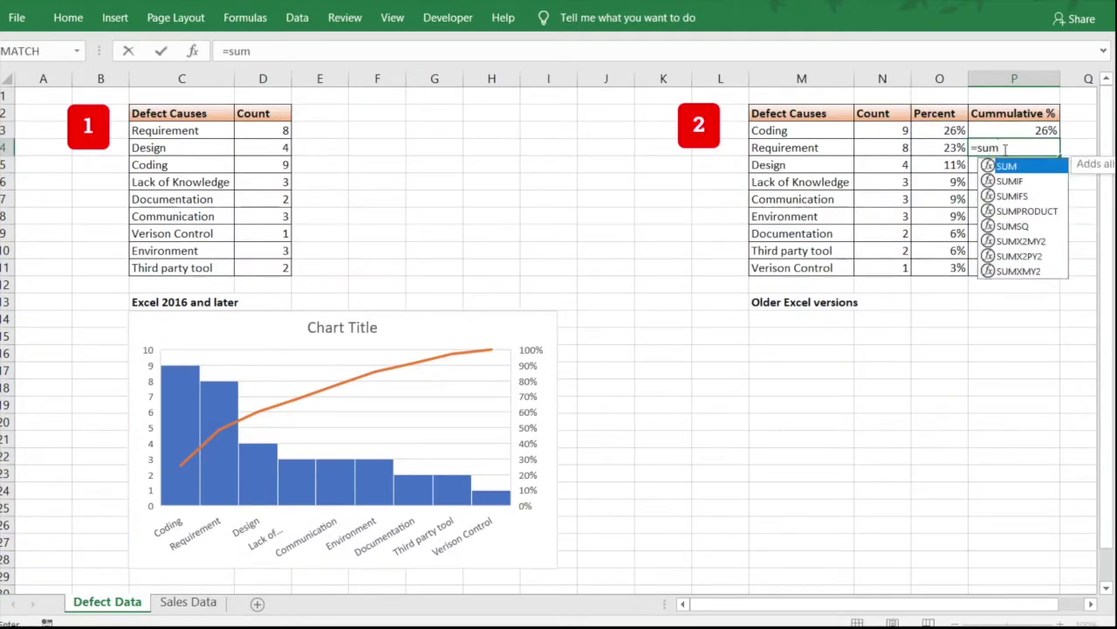
drag(939, 130, 940, 147)
key(F4)
key(ctrl+Return)
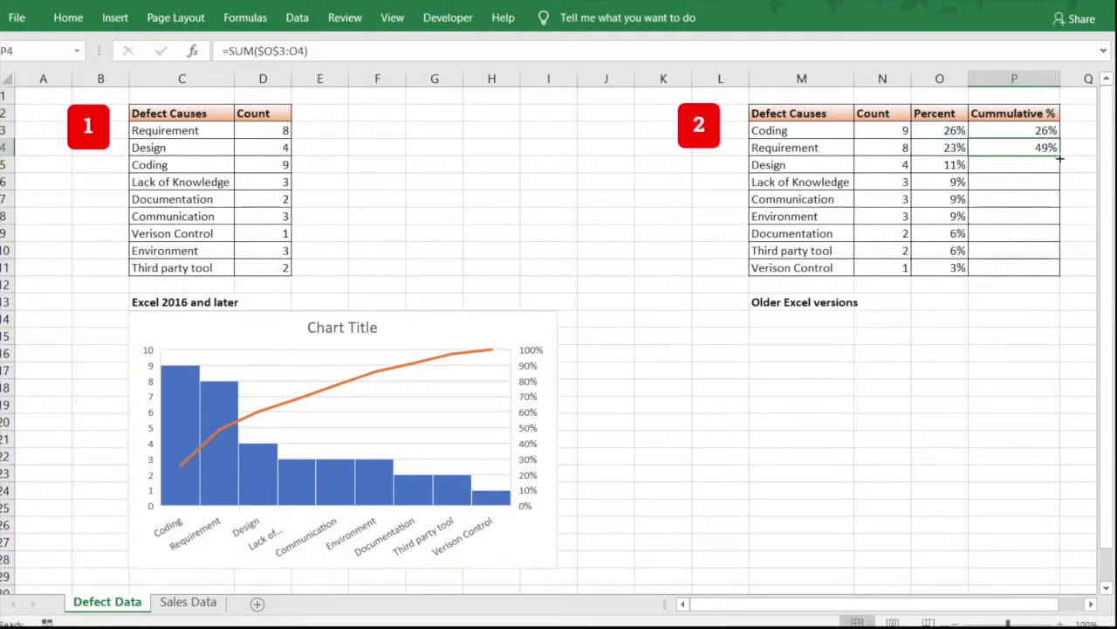
double_click(1060, 155)
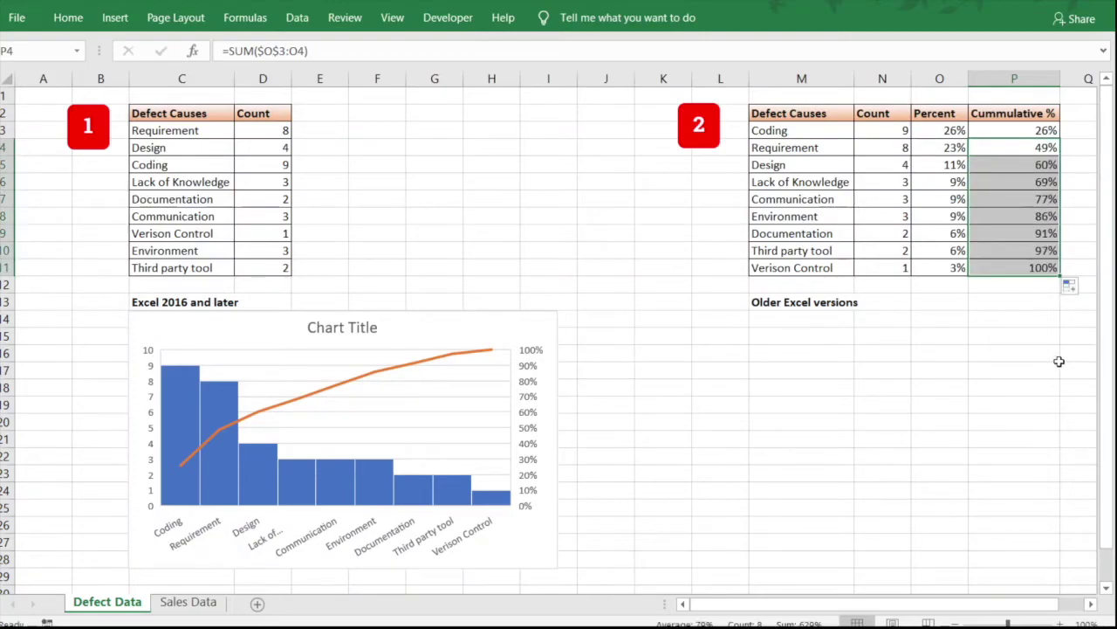
click(1054, 391)
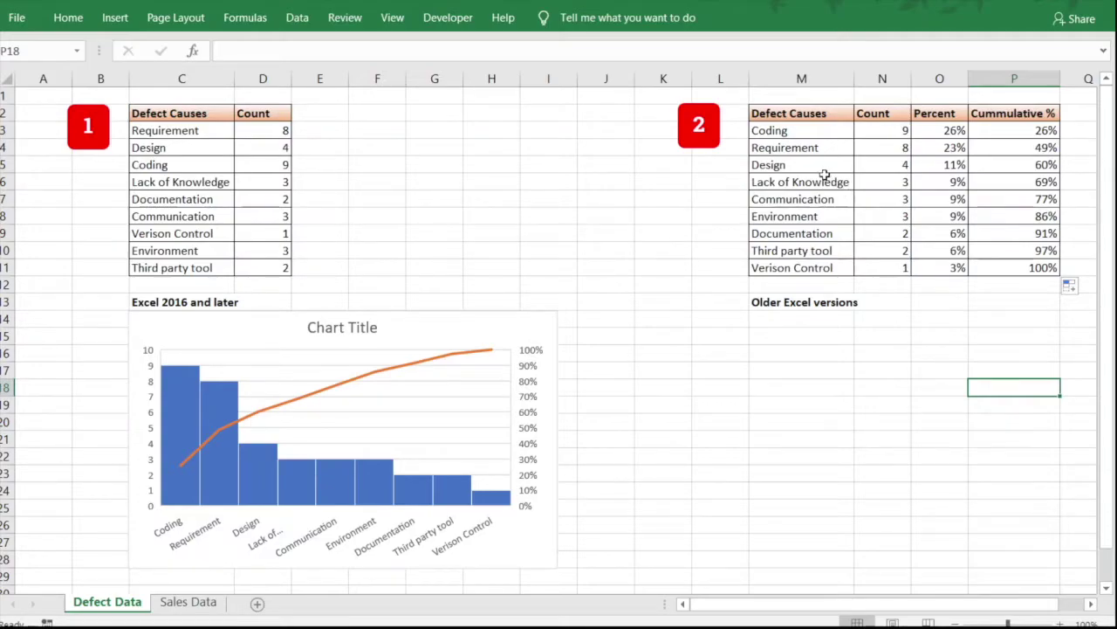
- Insert a clustered column and line combo chart from M2:N11 and P2:P11, with Cummulative % on the secondary axis, and place it below the second table
click(795, 114)
drag(795, 113, 885, 262)
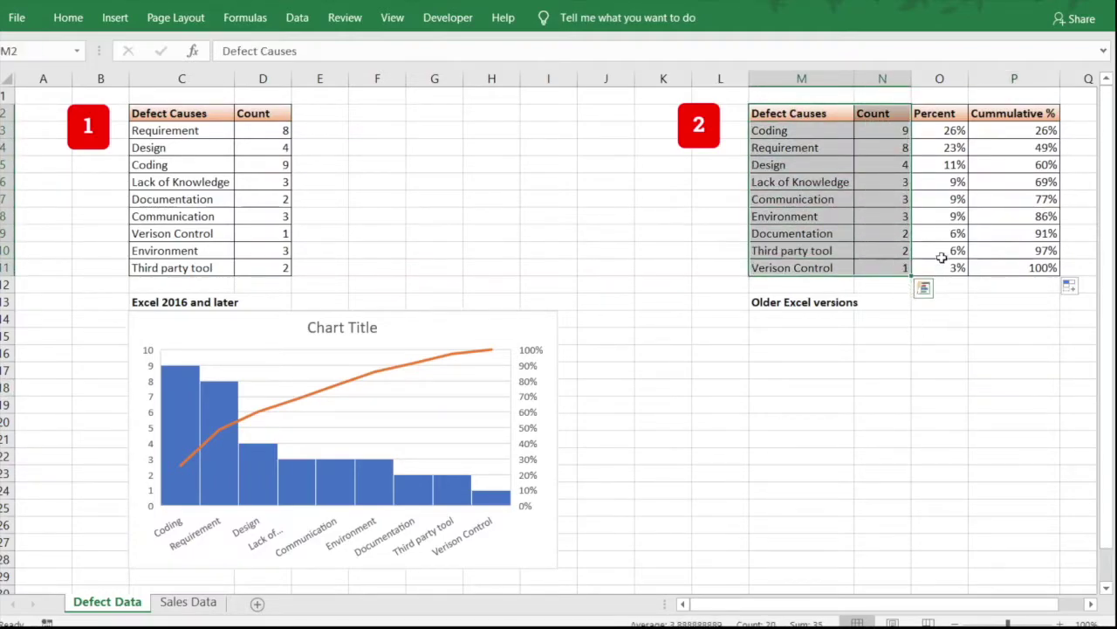
drag(1021, 113, 1035, 267)
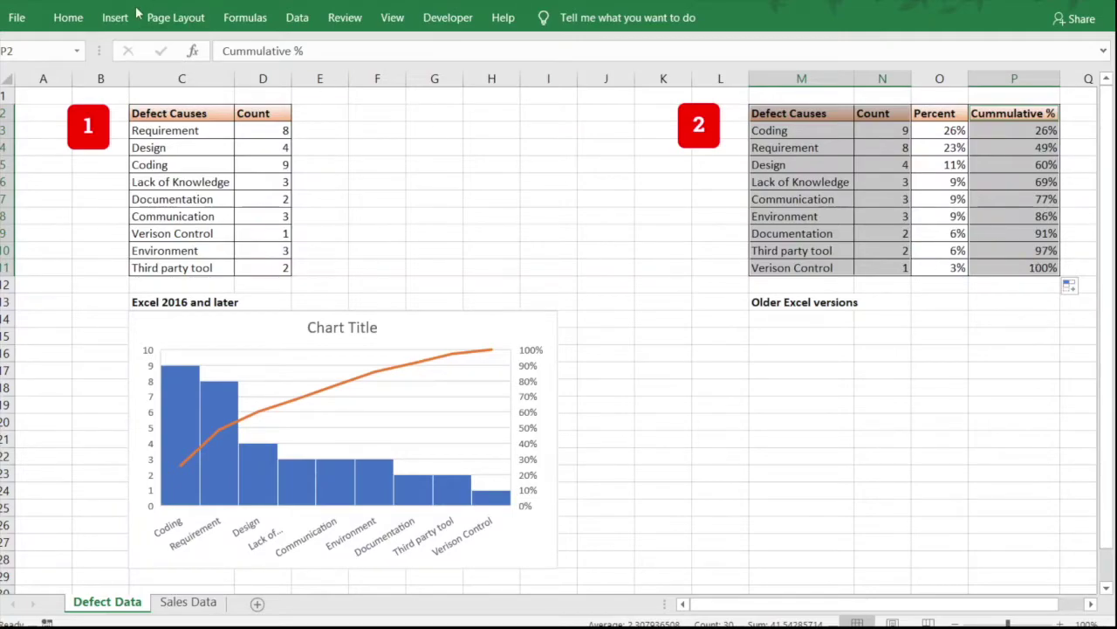
click(112, 18)
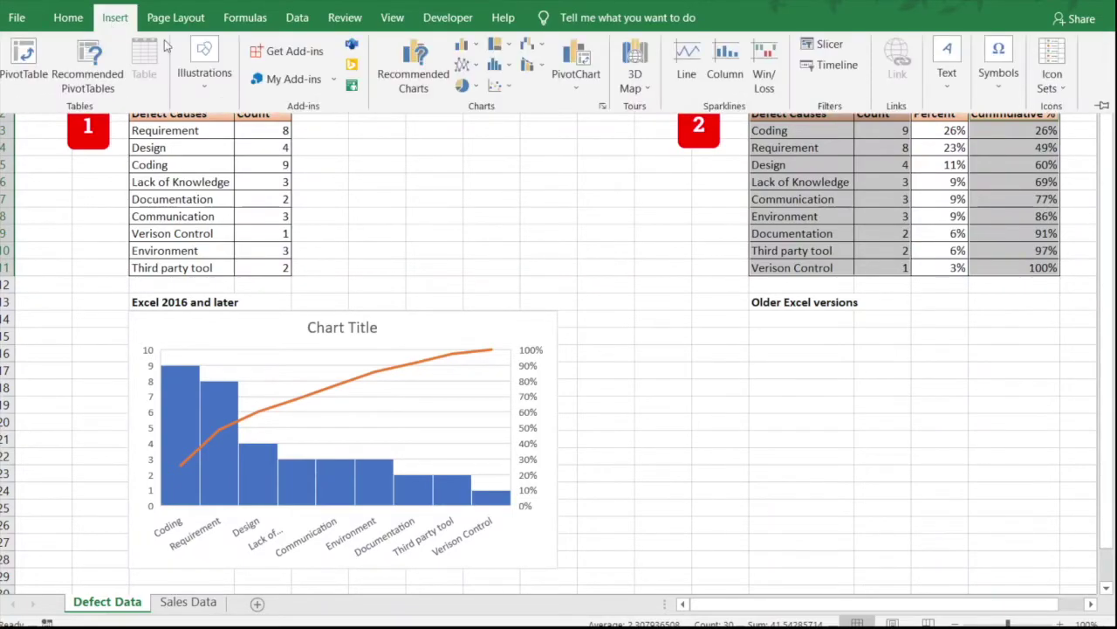
click(431, 92)
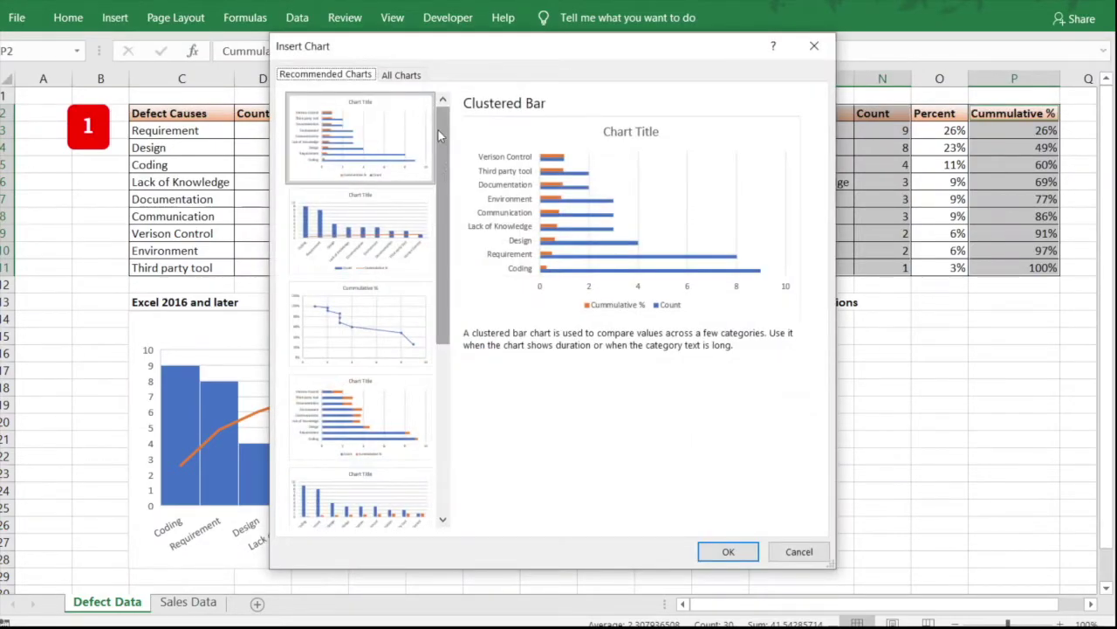
click(403, 76)
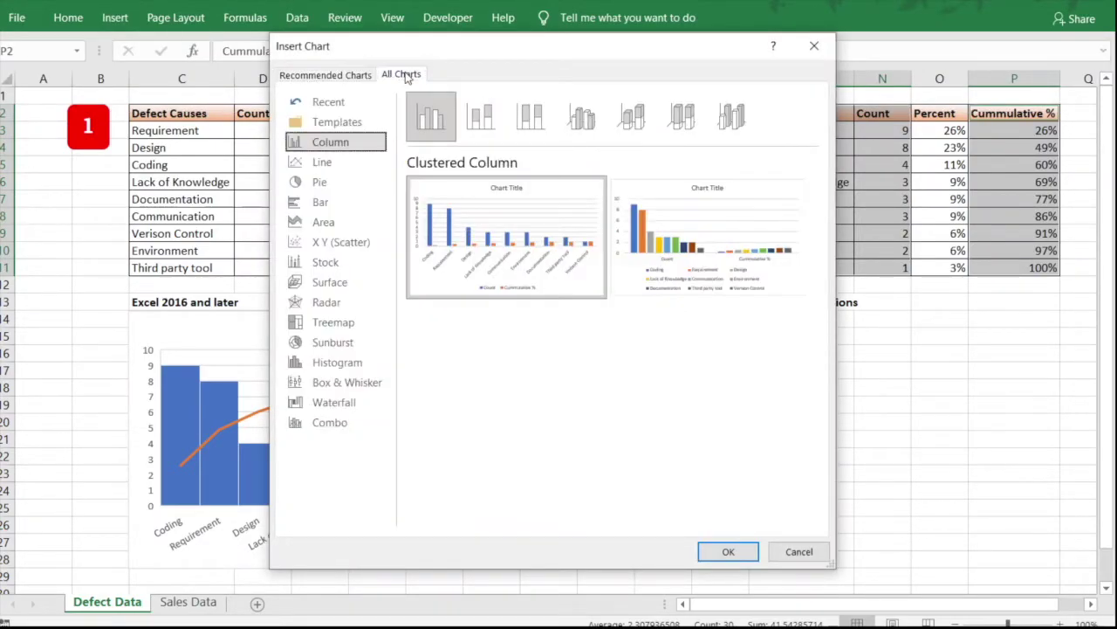
click(340, 428)
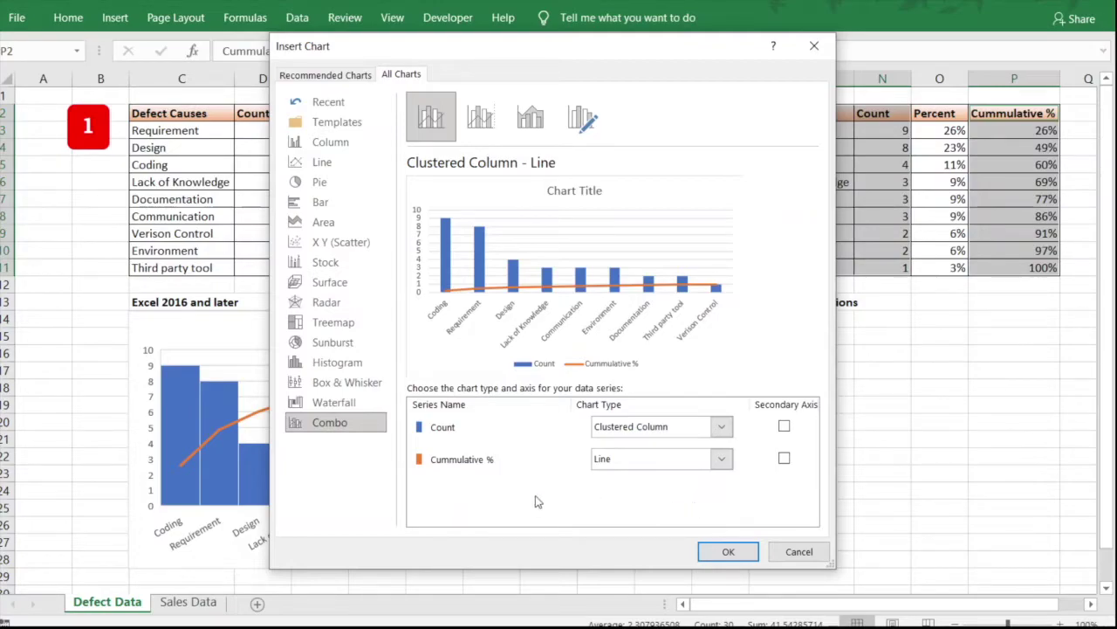
click(785, 460)
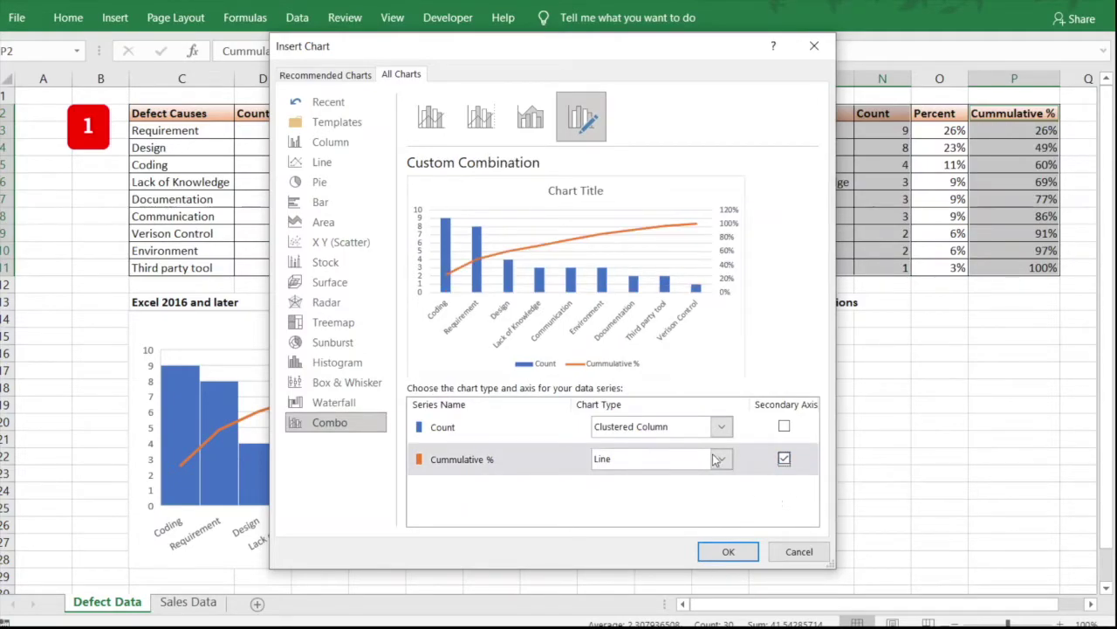
click(729, 553)
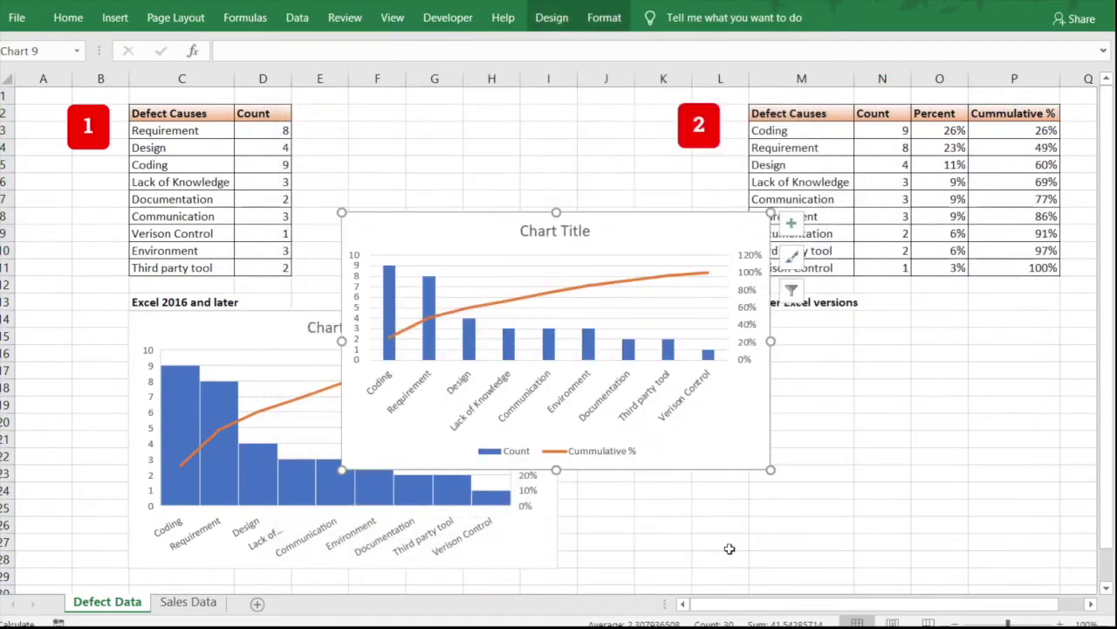
drag(620, 226, 860, 315)
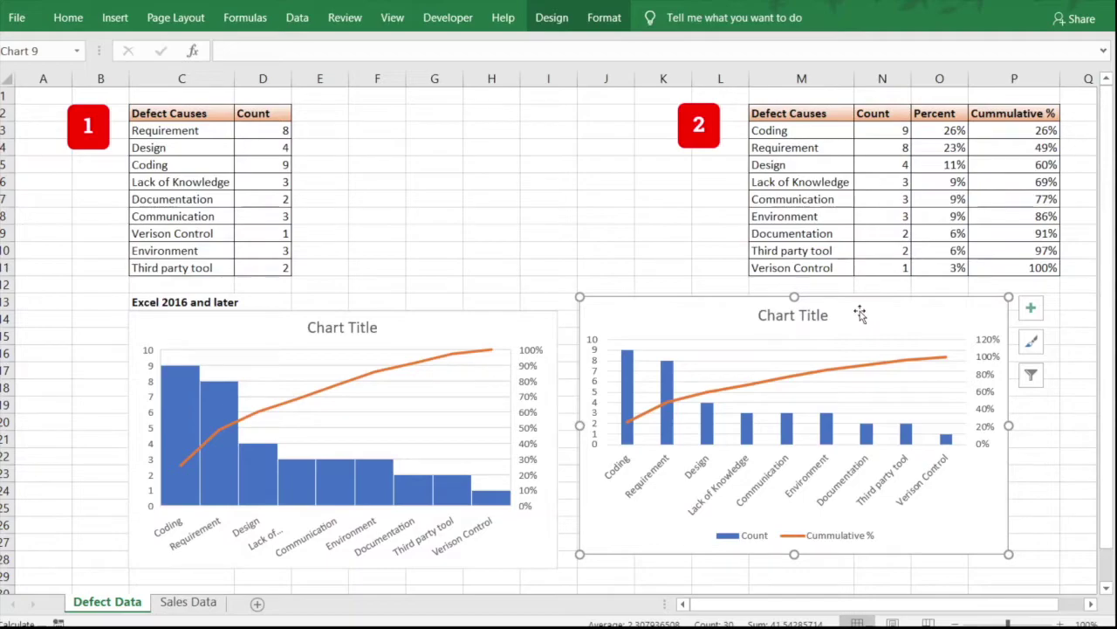
- Set the maximum bound of the combo chart's secondary percentage axis to 1.0
right_click(984, 367)
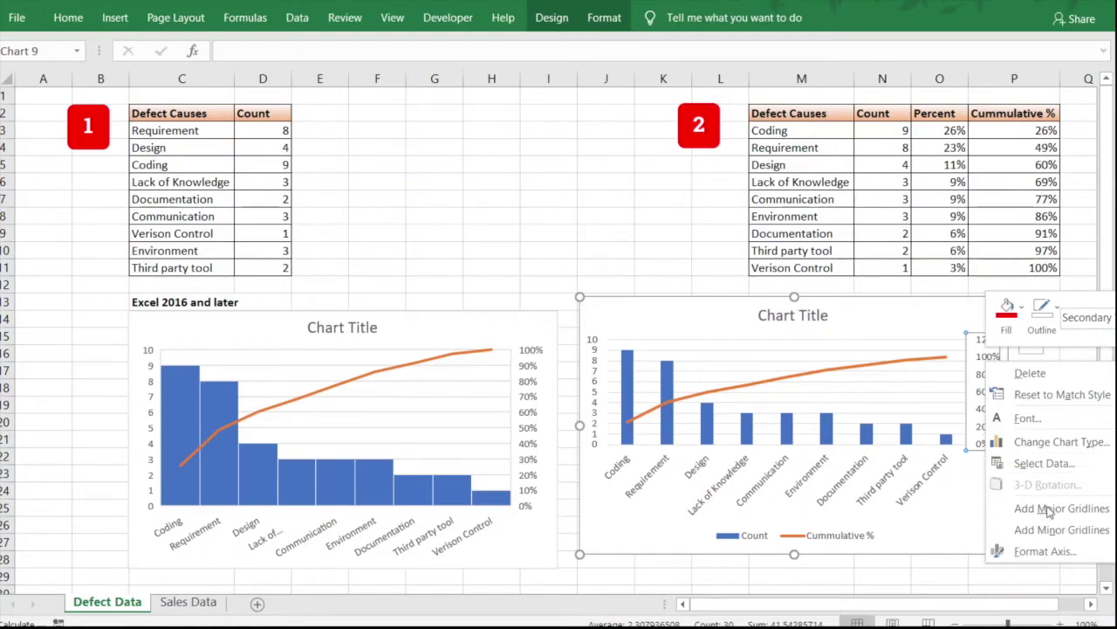
click(1051, 551)
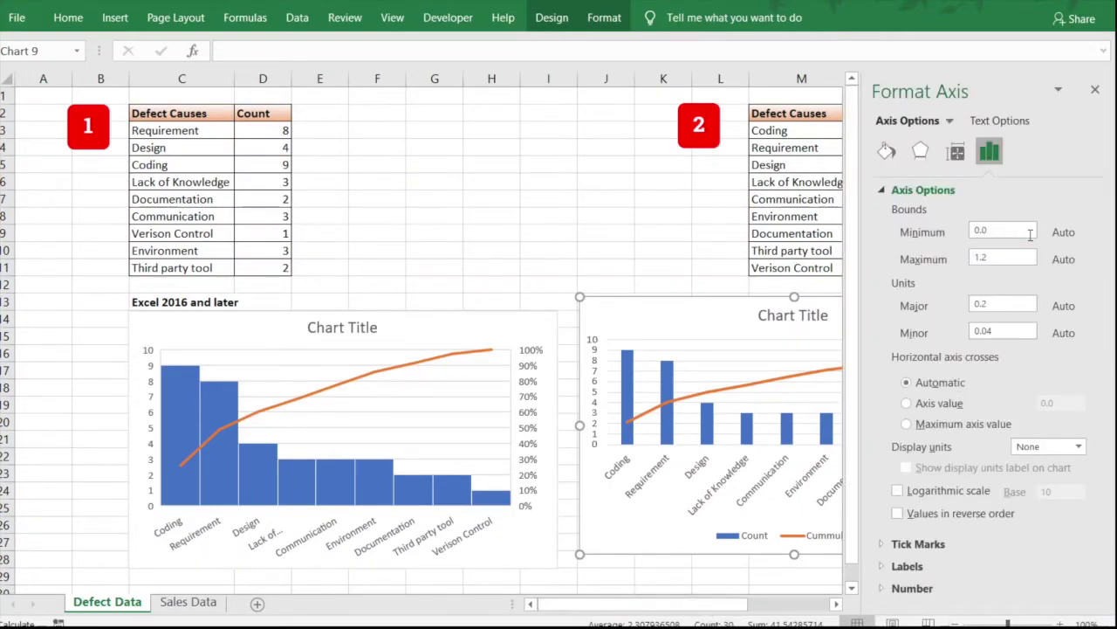
click(996, 261)
key(Return)
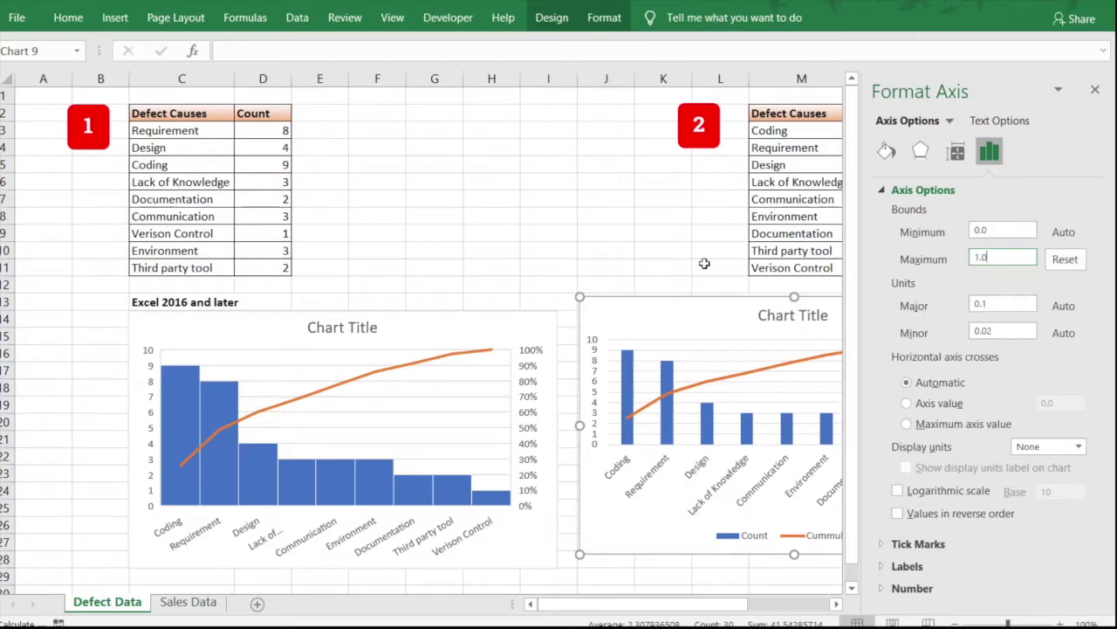
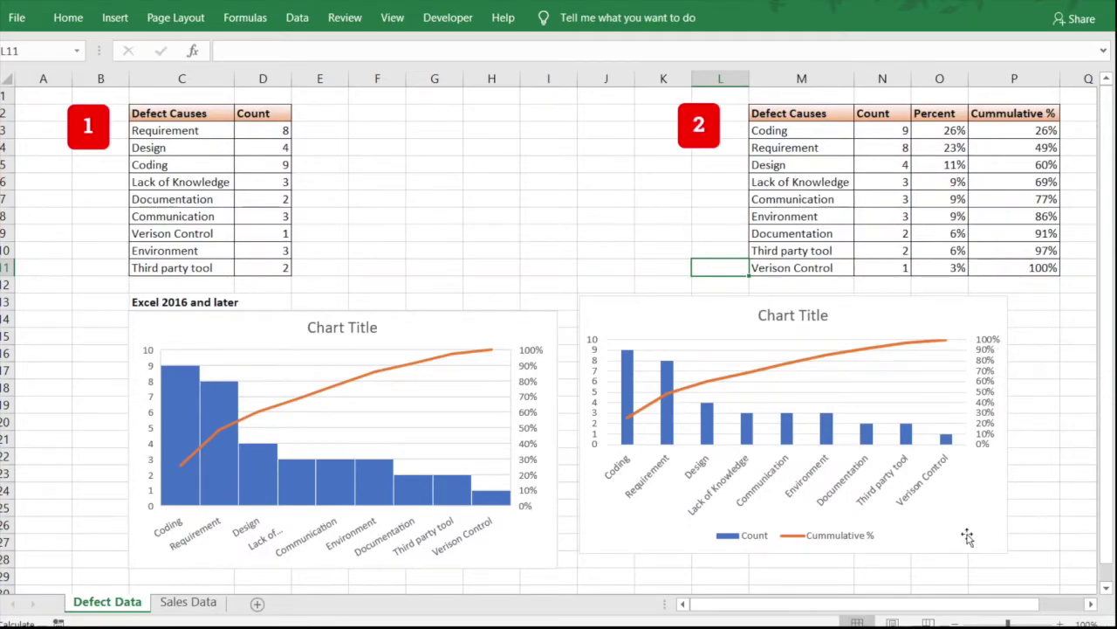
- Delete the legend from the combo chart
click(712, 536)
click(733, 540)
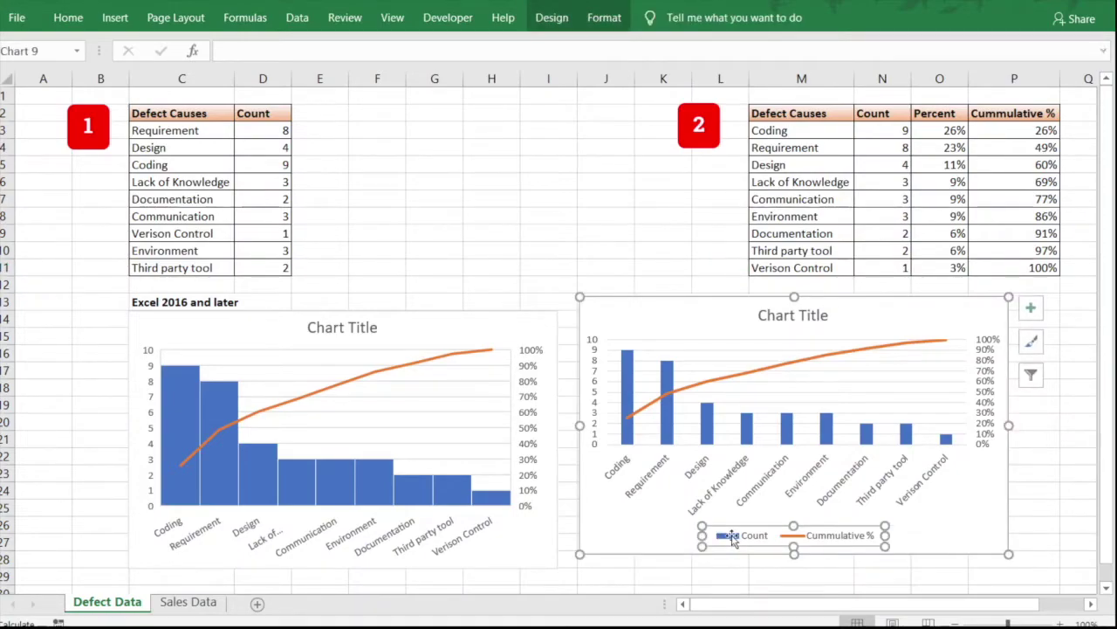
key(Delete)
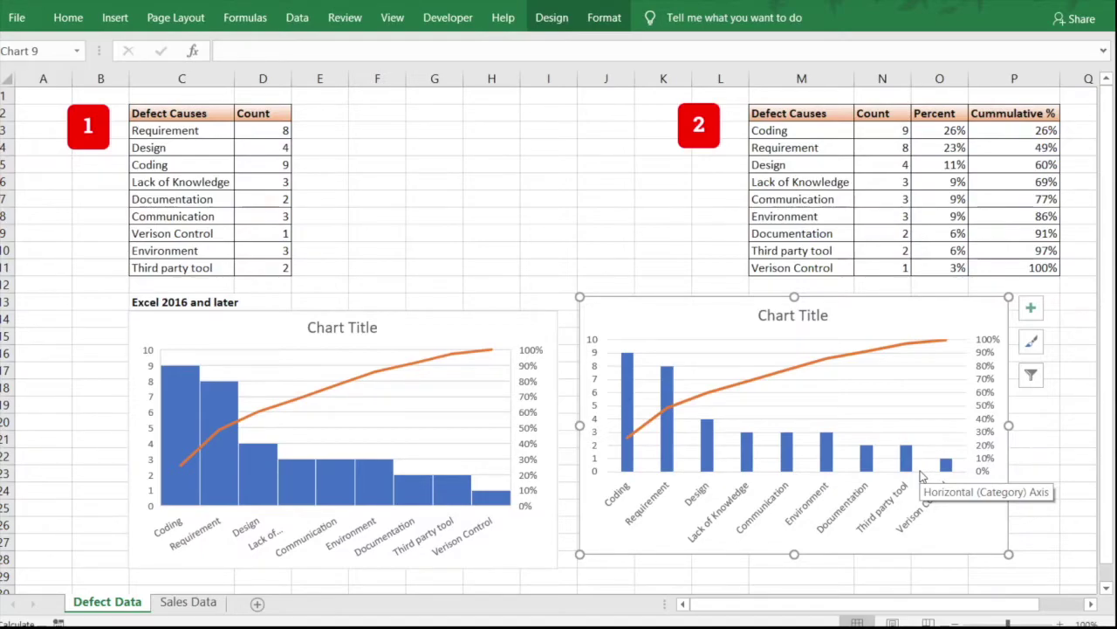
- Set the gap width of the Count columns in the combo chart to 10%
right_click(890, 410)
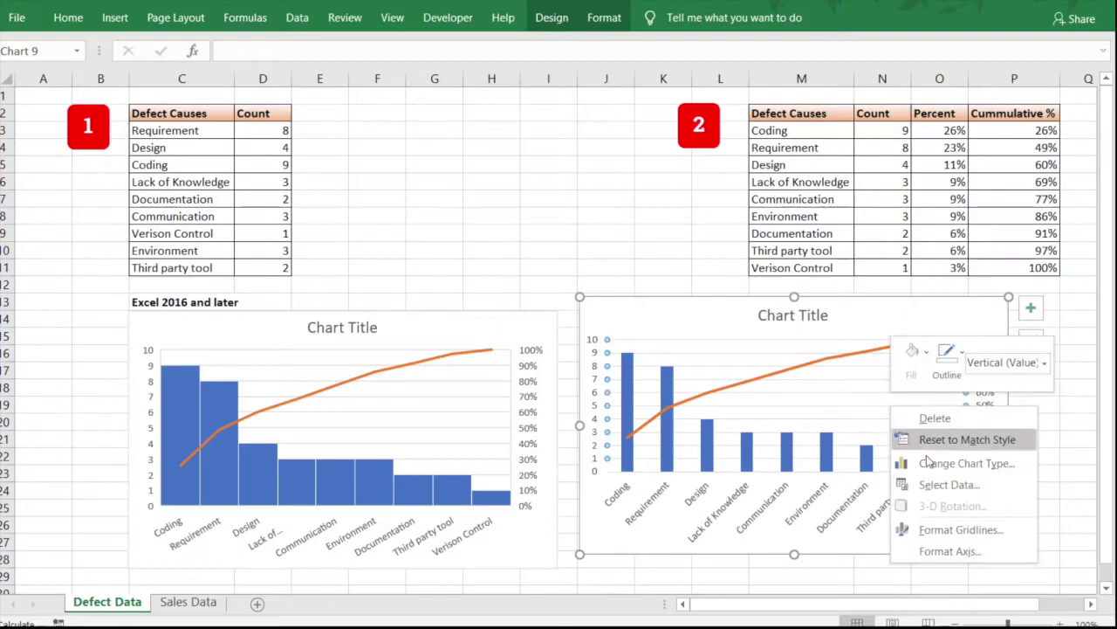
click(961, 530)
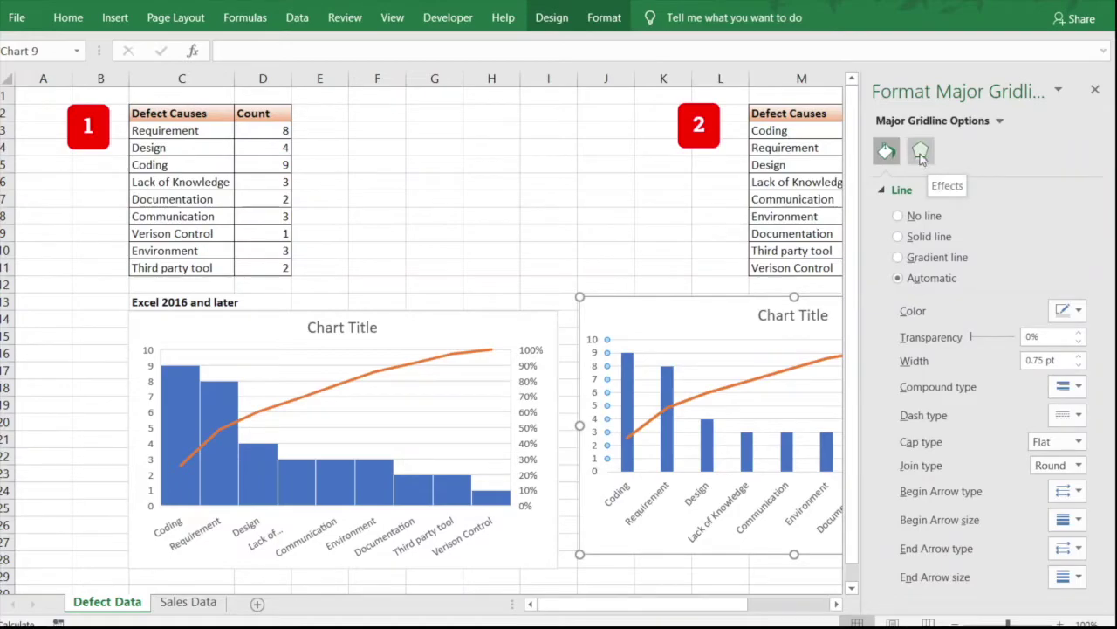
click(921, 152)
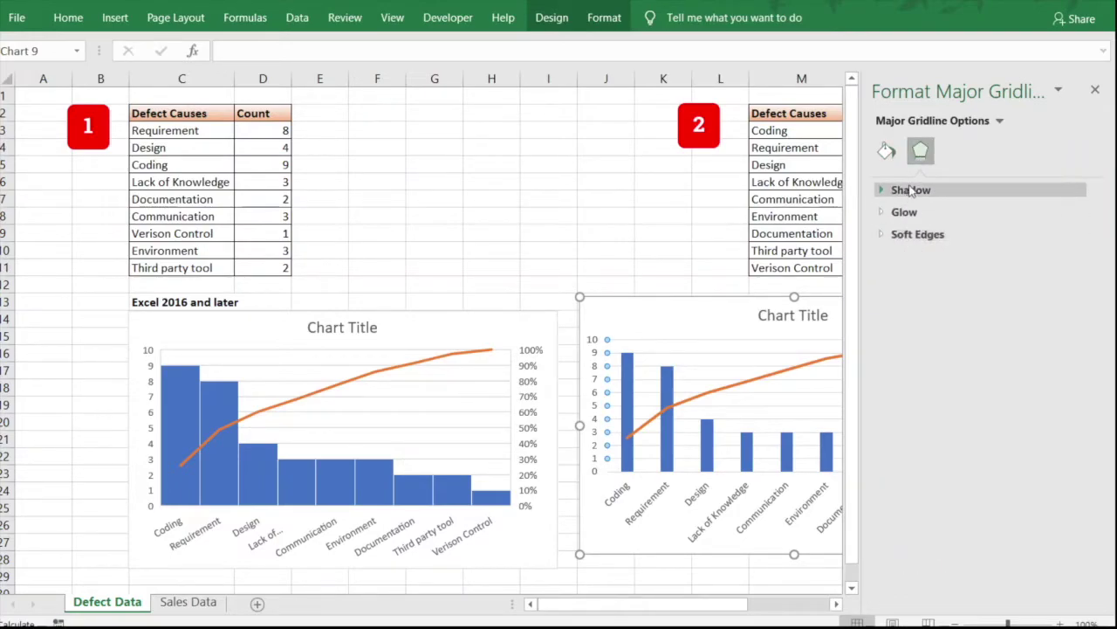
click(999, 121)
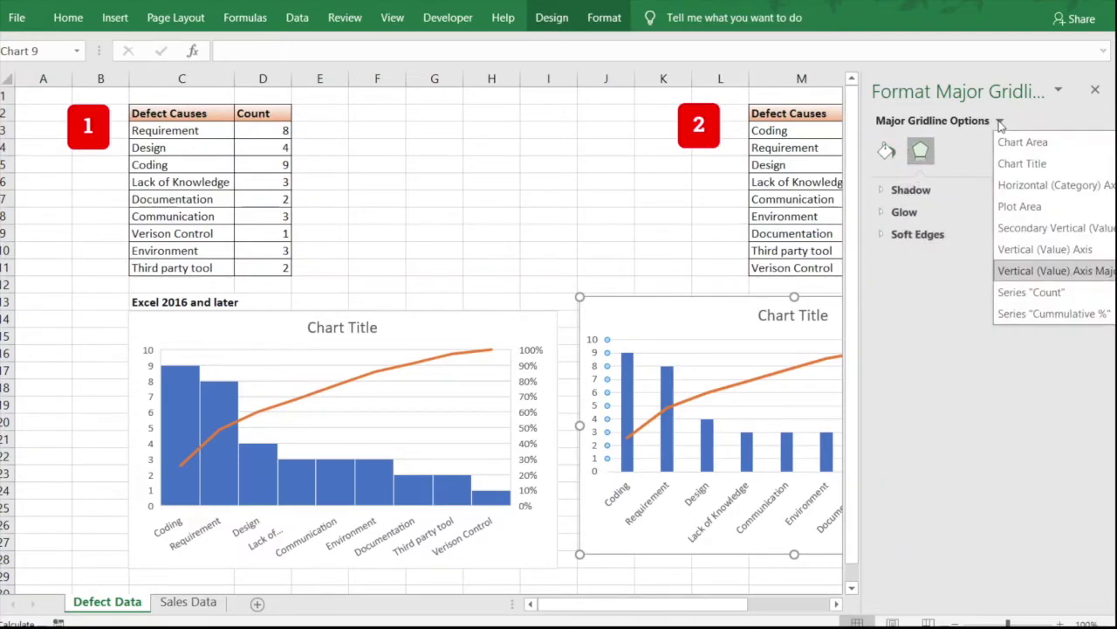
click(1038, 204)
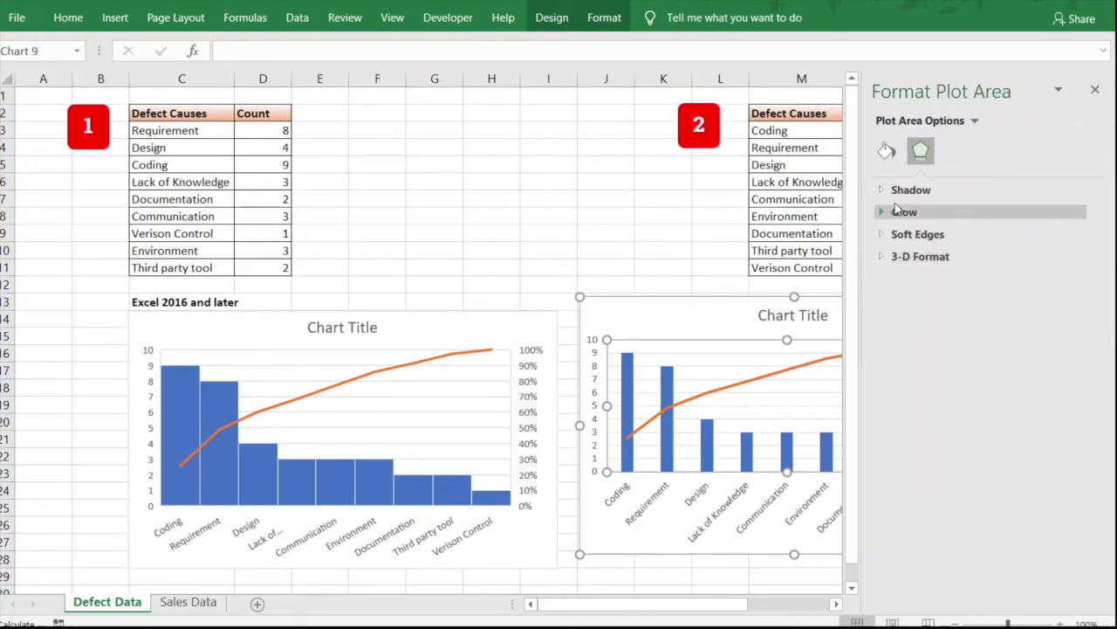
click(886, 151)
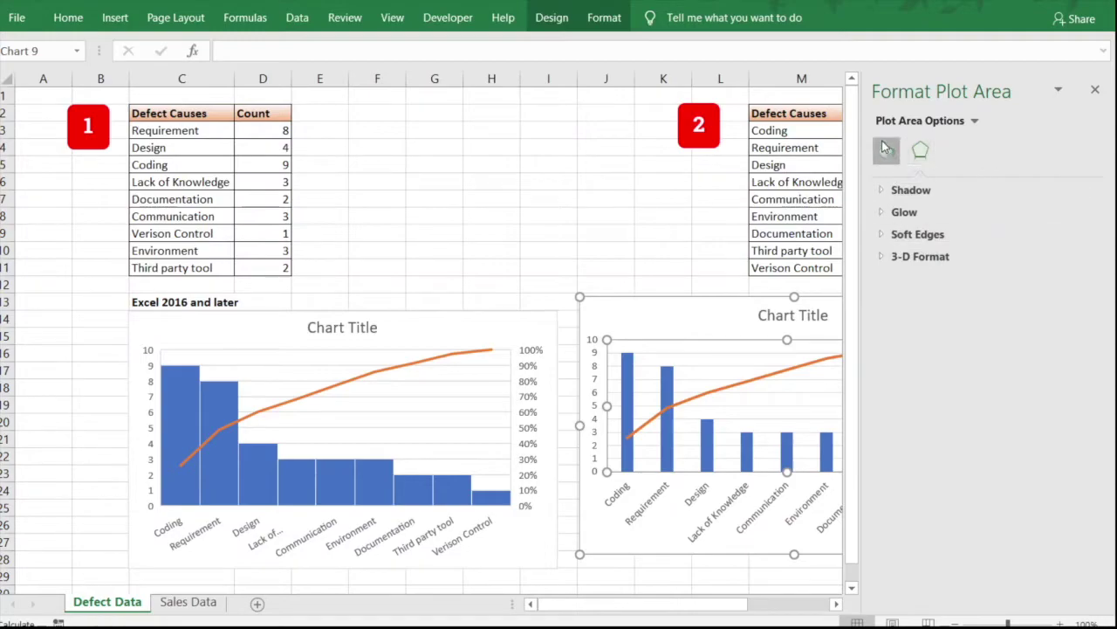
click(975, 122)
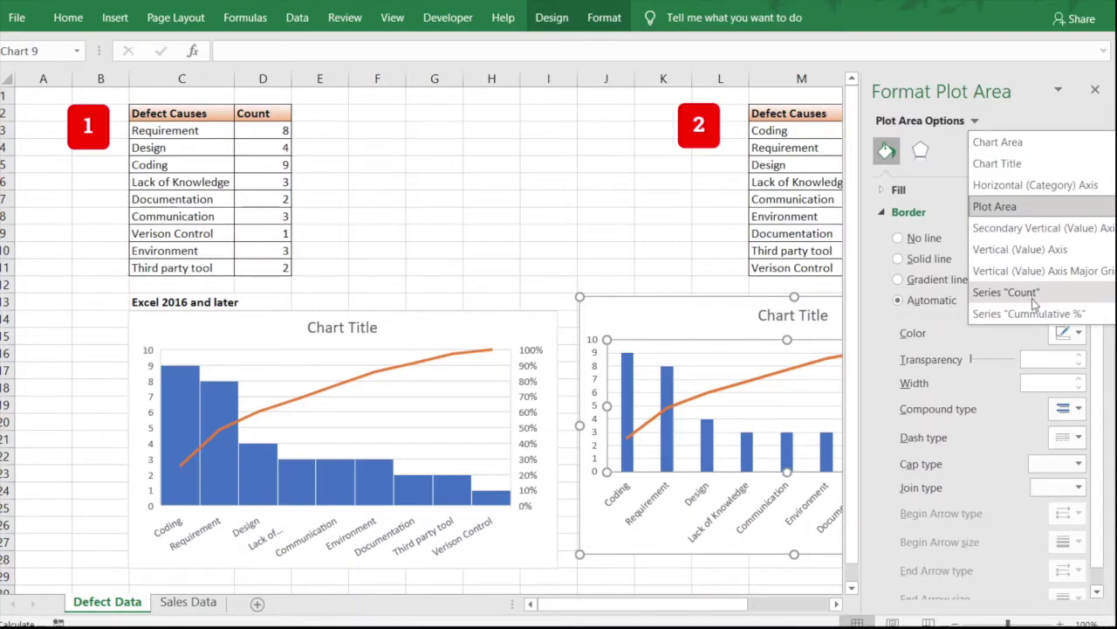
click(1035, 299)
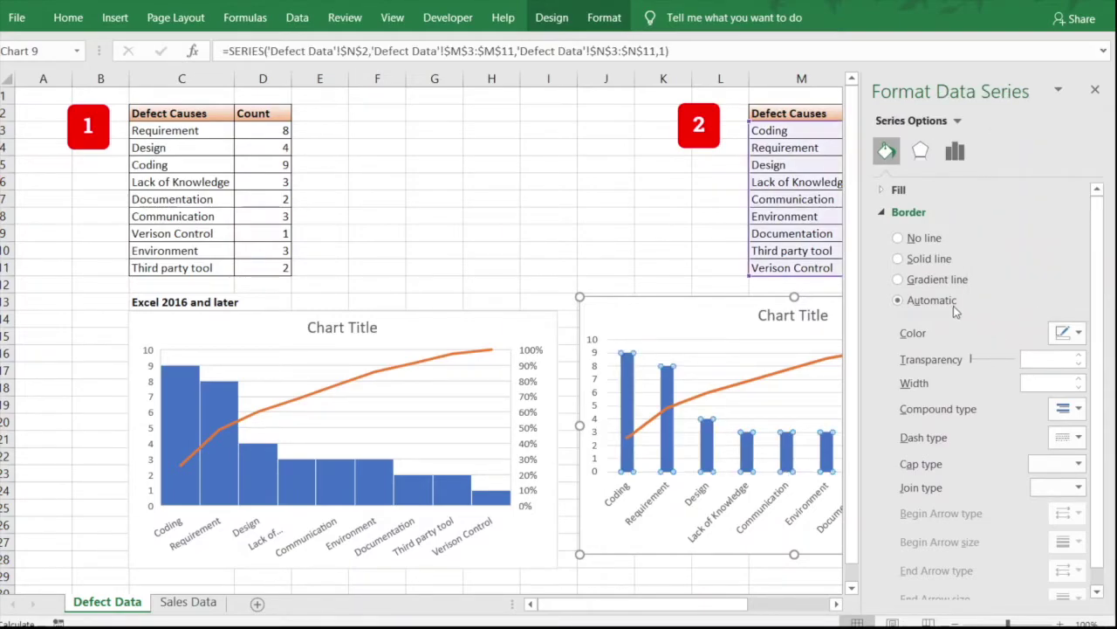
click(960, 157)
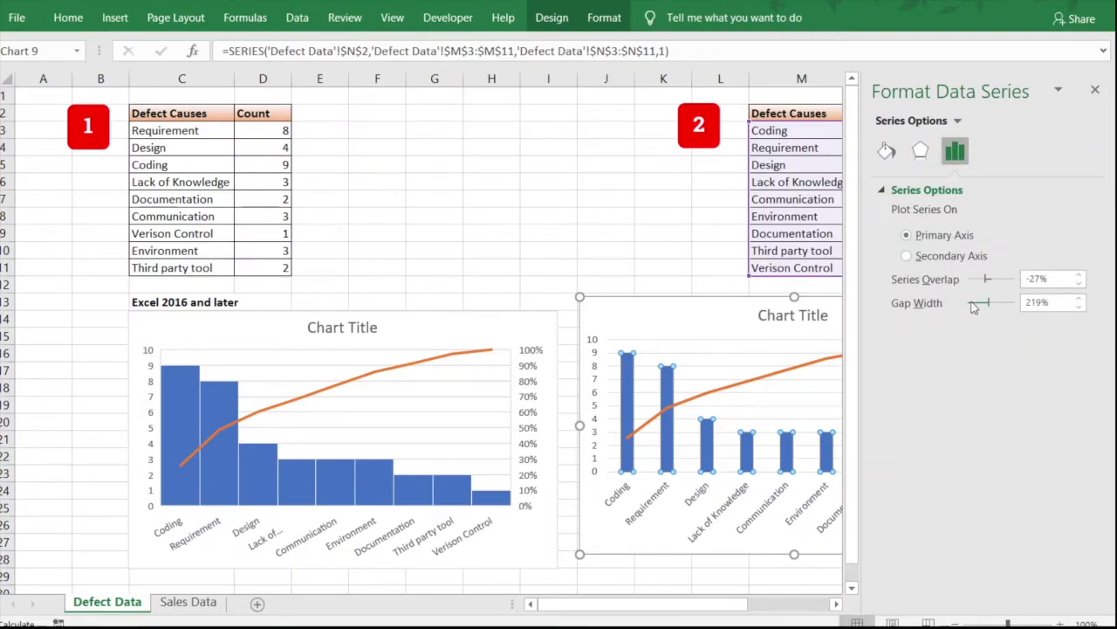
drag(990, 305, 969, 309)
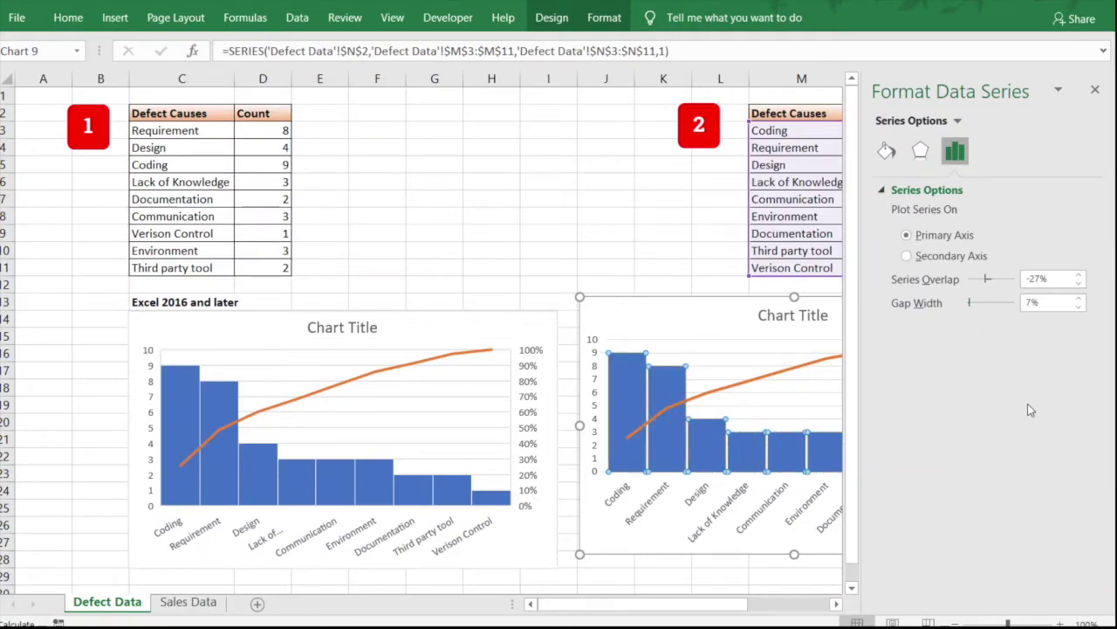
click(1079, 298)
click(1079, 297)
click(1079, 298)
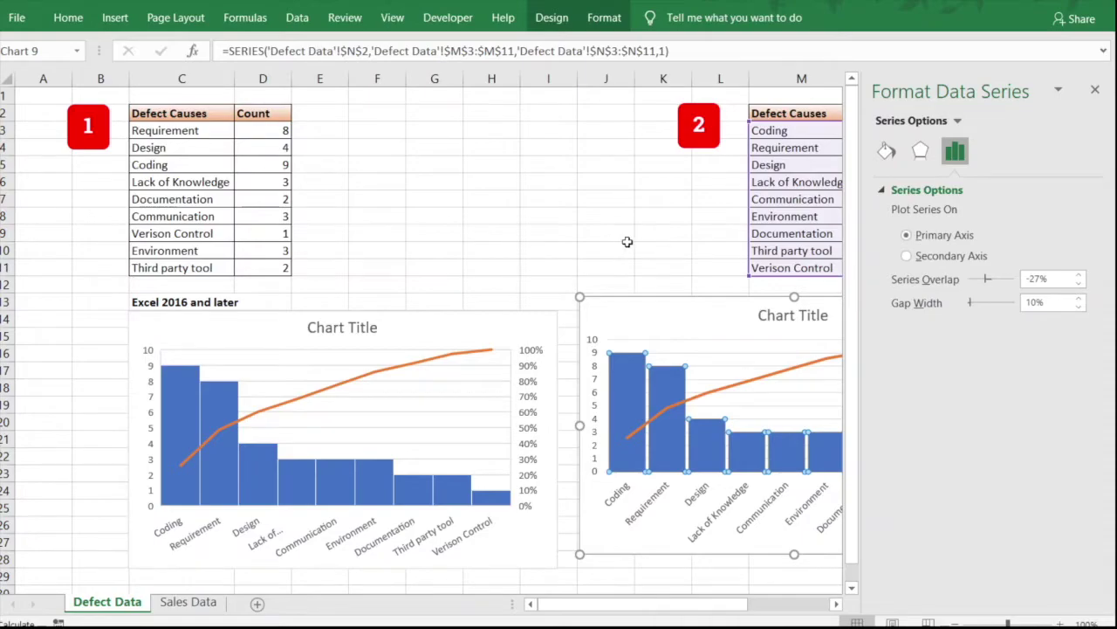
click(1095, 89)
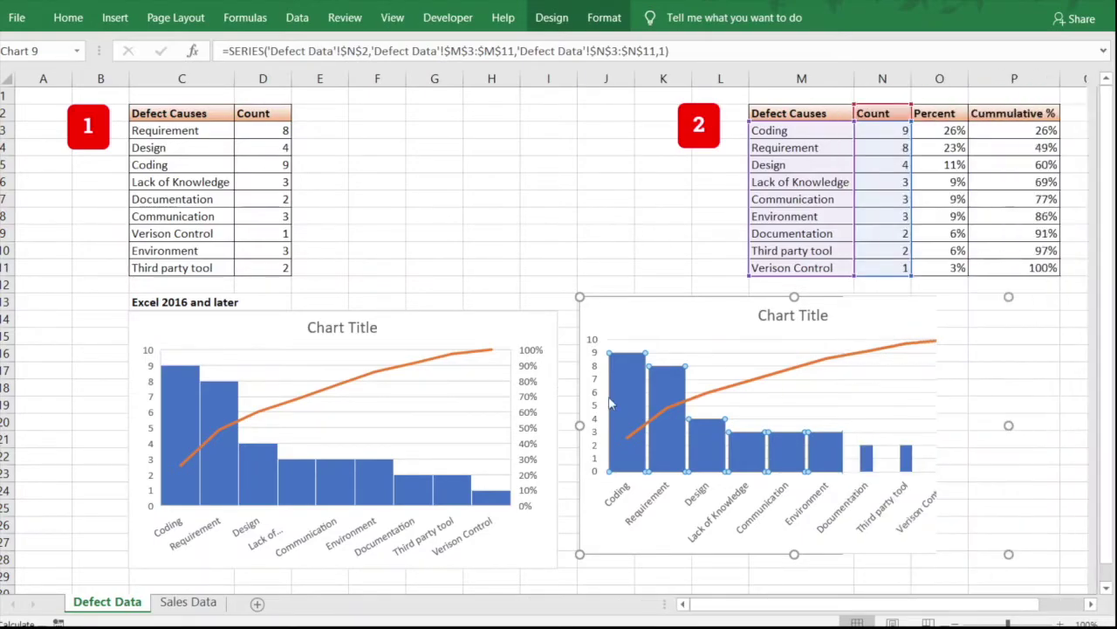
click(600, 234)
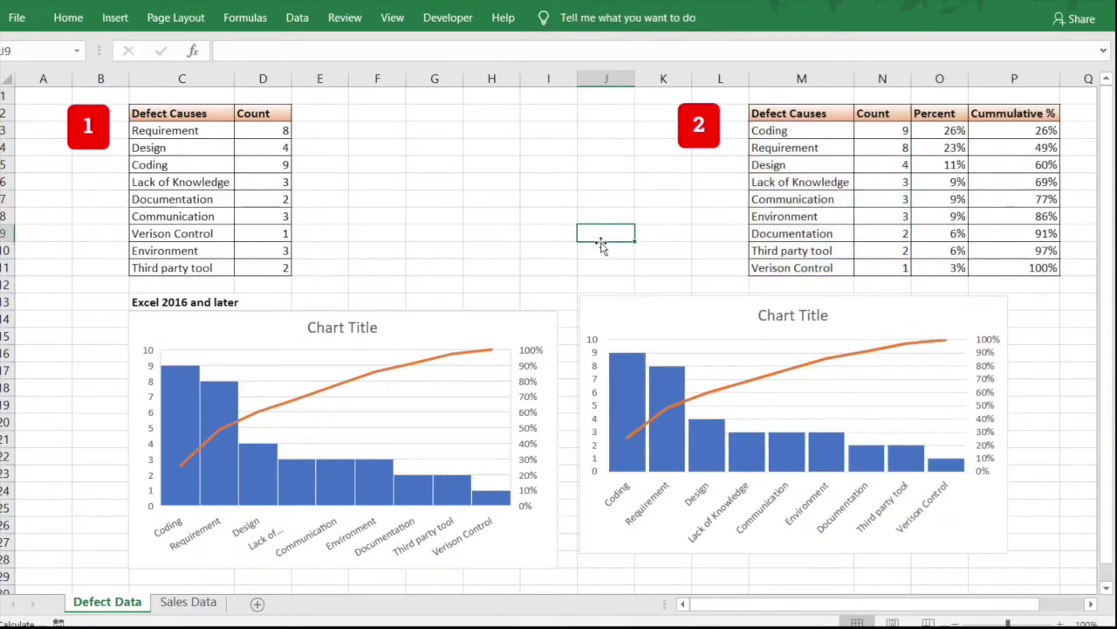
- Move the combo chart down so it sits just below the Older Excel versions heading in row 13
click(690, 333)
drag(689, 333, 688, 337)
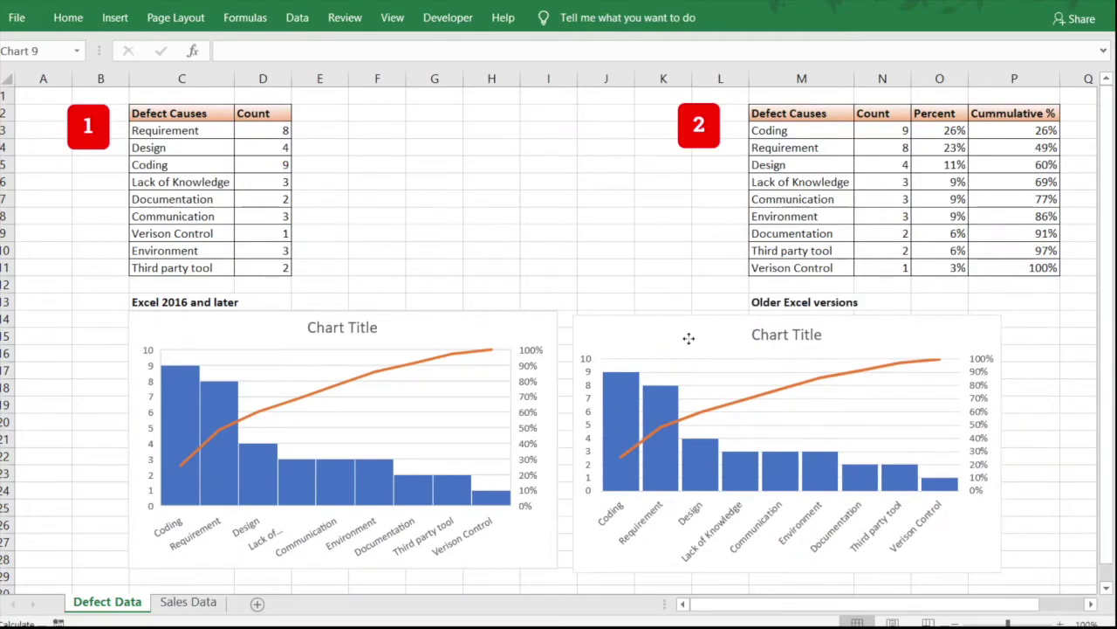
click(689, 339)
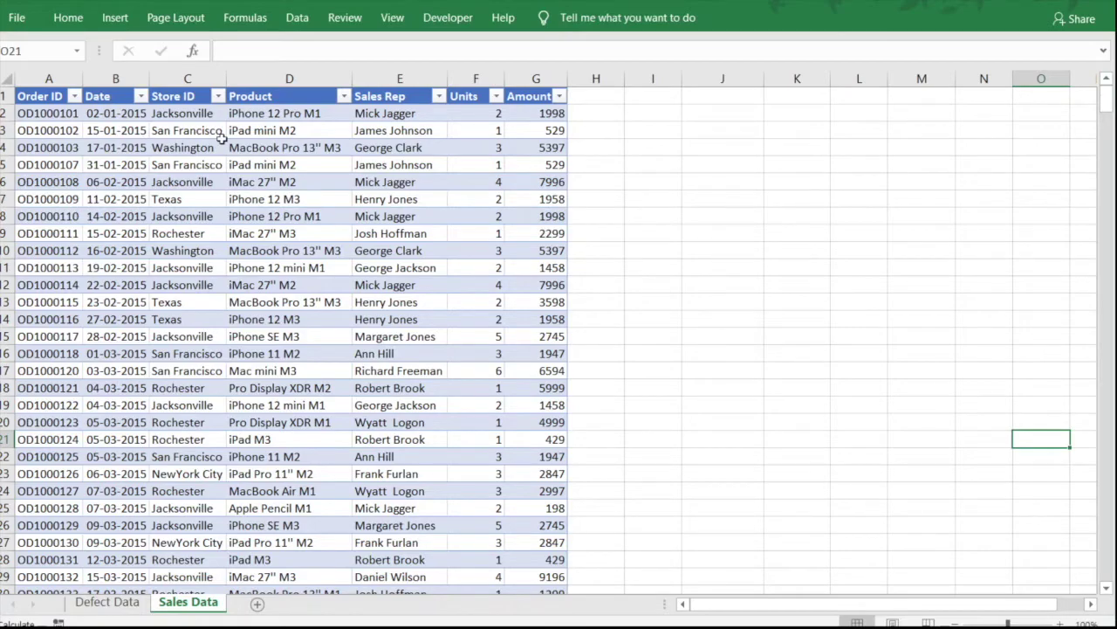
- Insert a Pareto chart from the full Store ID and Amount columns on the Sales Data sheet and place it beside the table
click(195, 115)
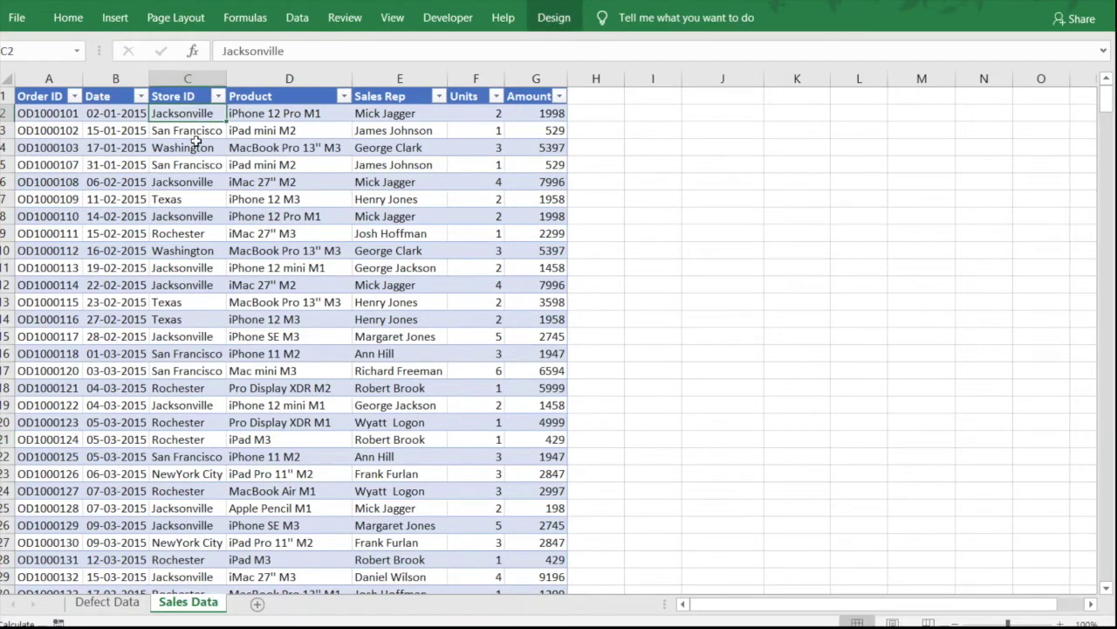
click(187, 97)
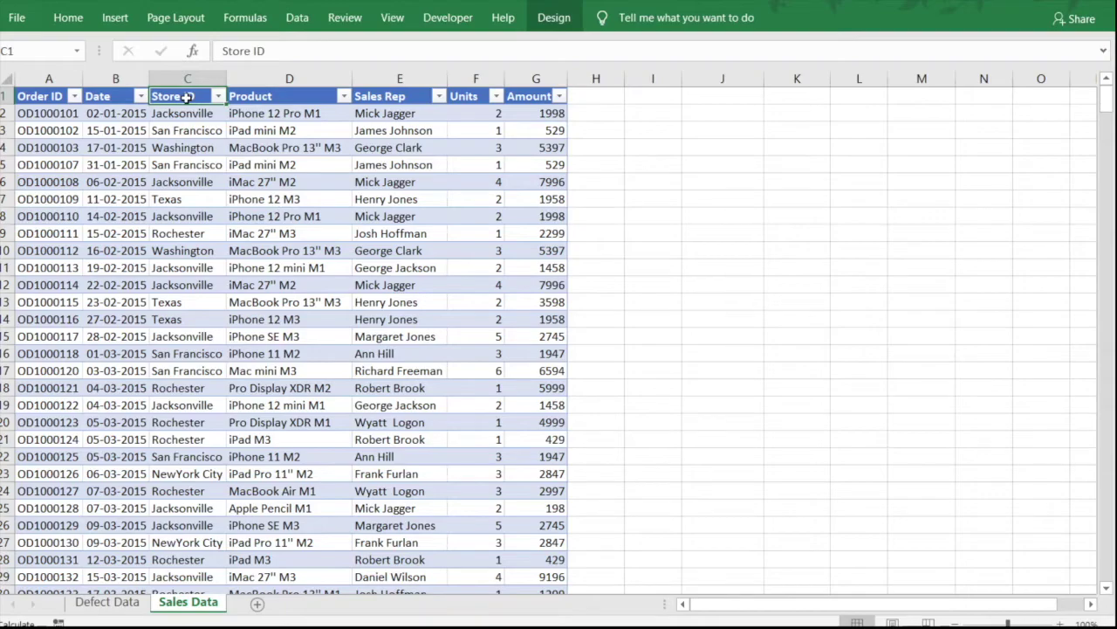
key(ctrl+shift+Down)
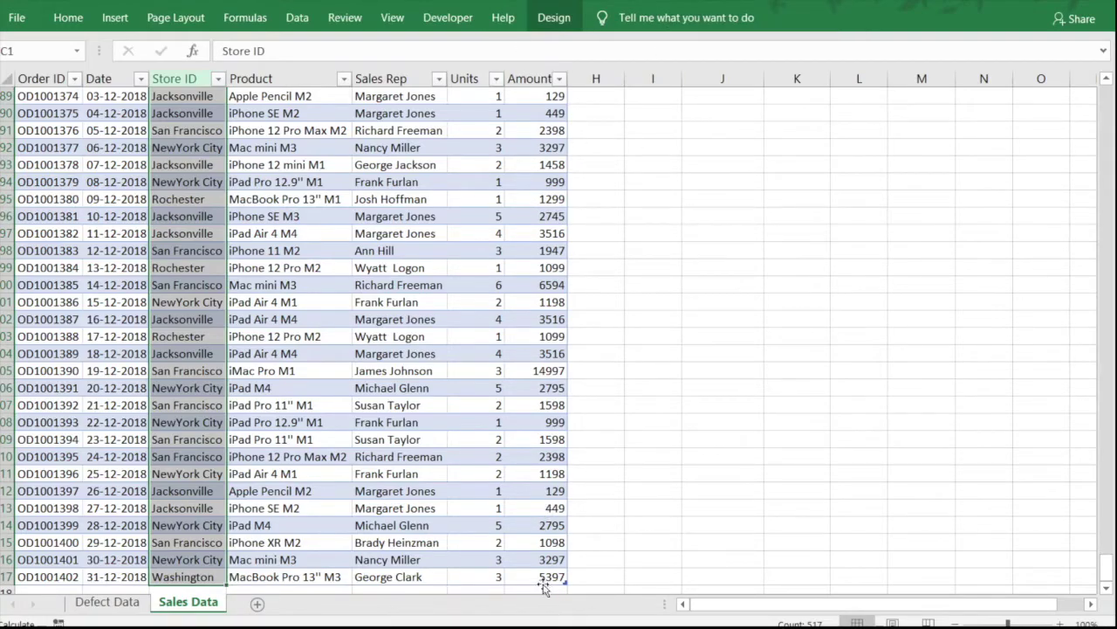
click(545, 580)
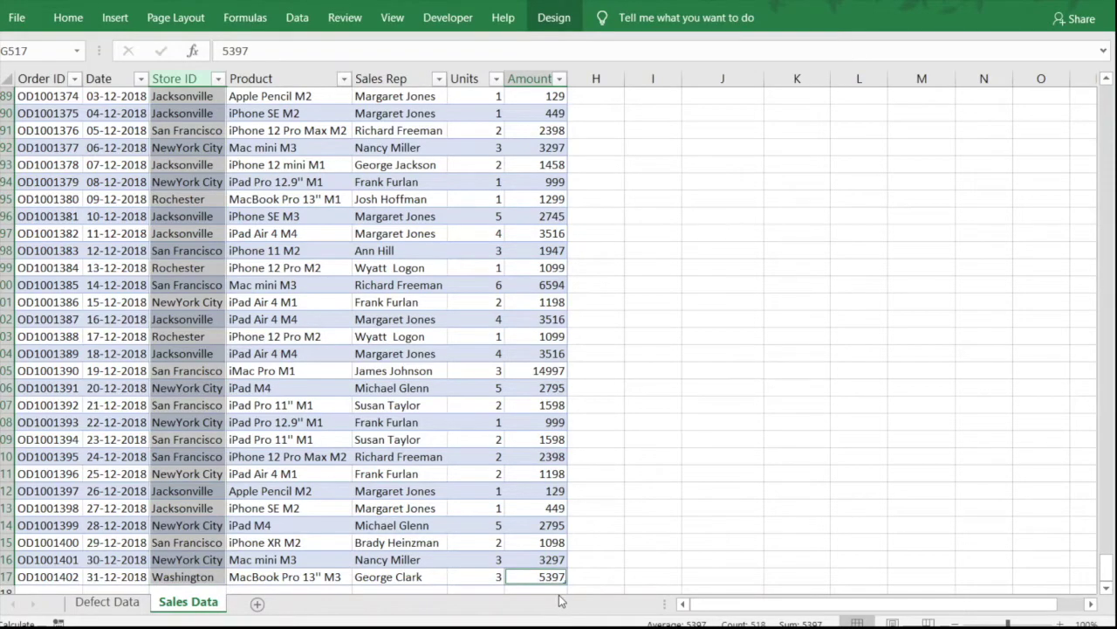
key(ctrl+shift+Up)
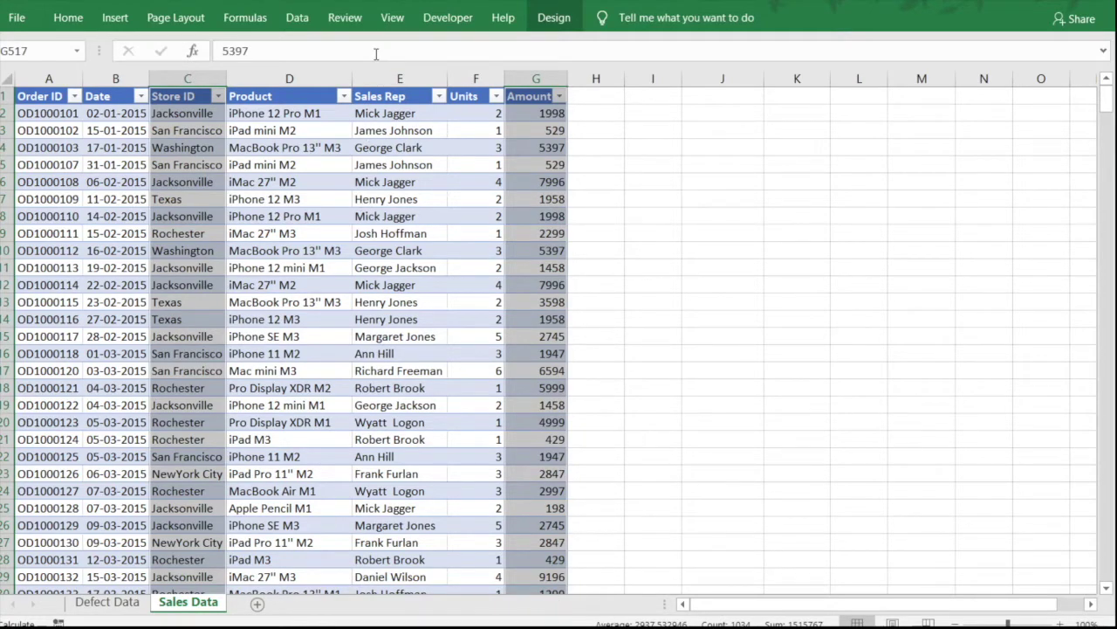
click(115, 17)
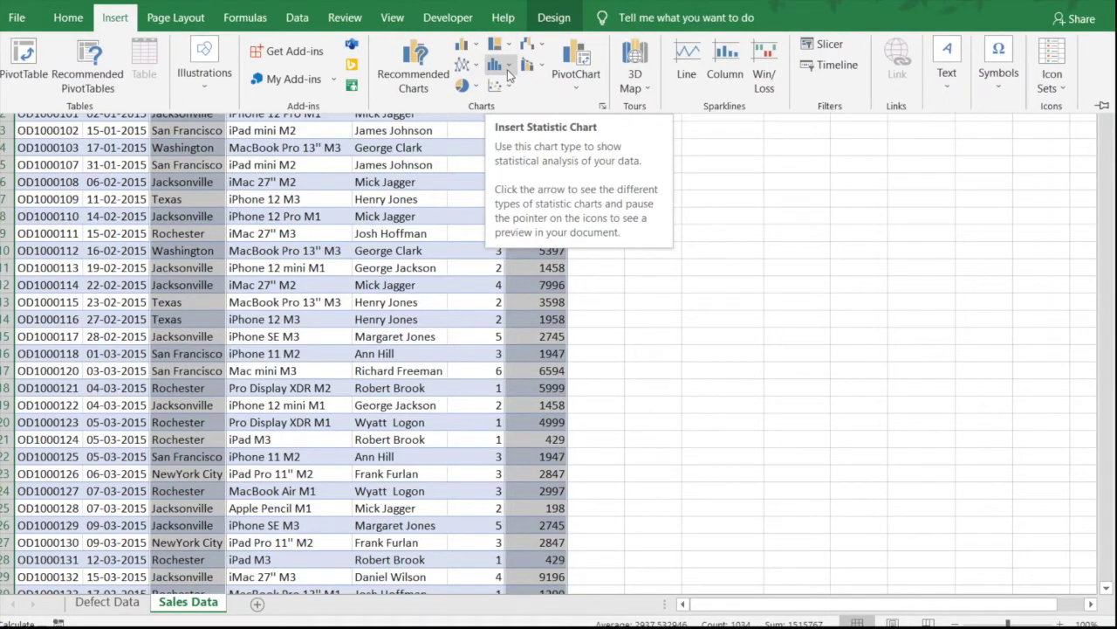
click(507, 70)
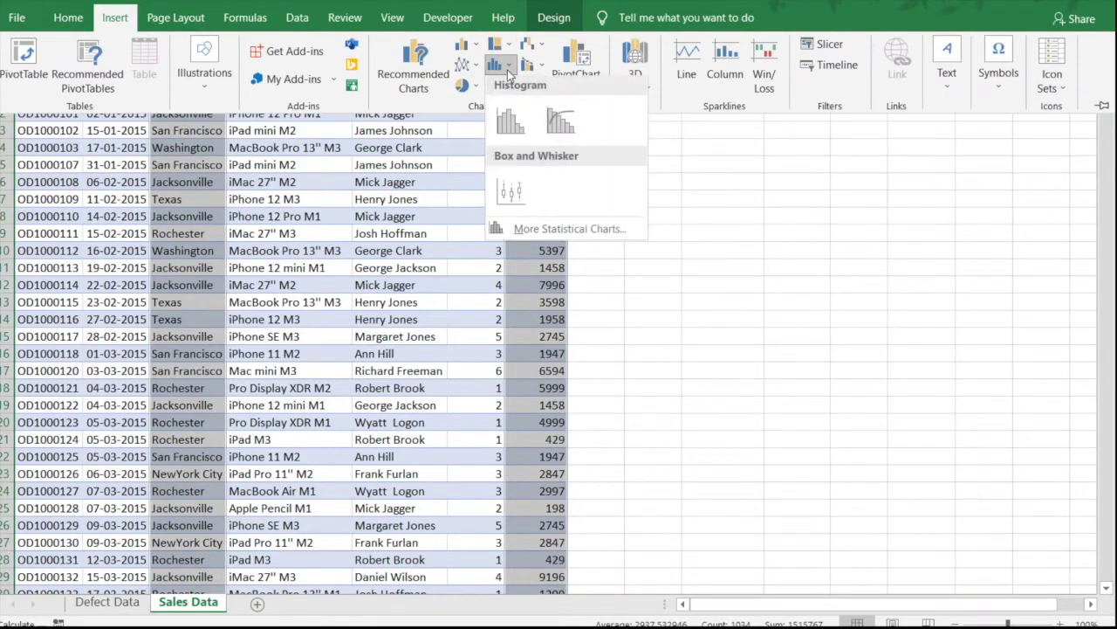
click(560, 126)
drag(617, 226, 876, 119)
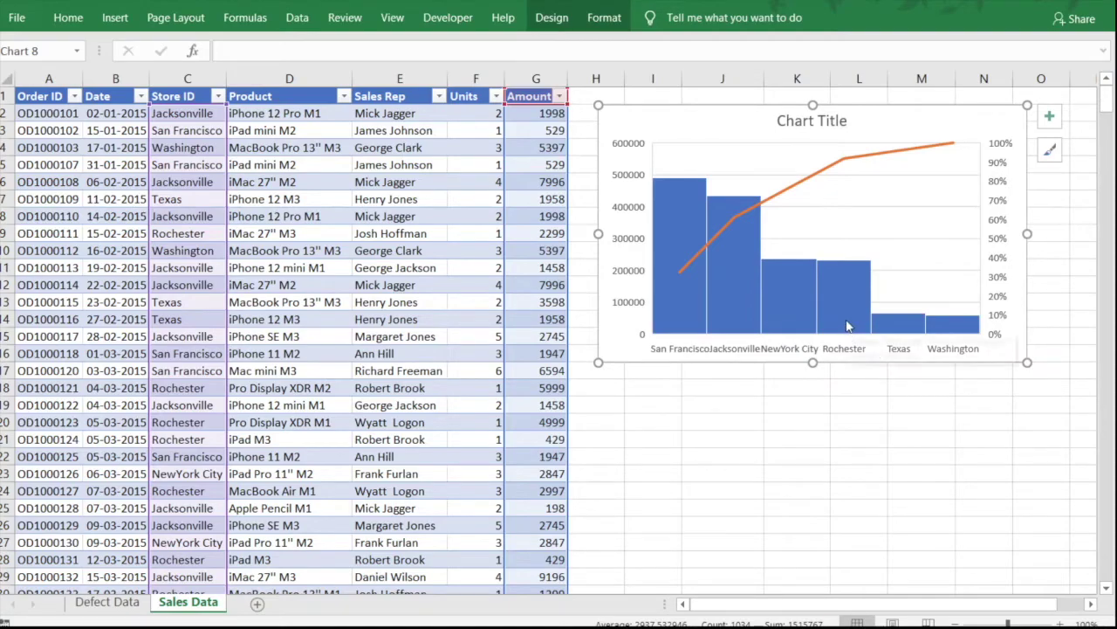
- Duplicate the store Pareto chart, place the copy below the original, and move the original up so they do not overlap
mouse_move(873, 267)
mouse_move(818, 338)
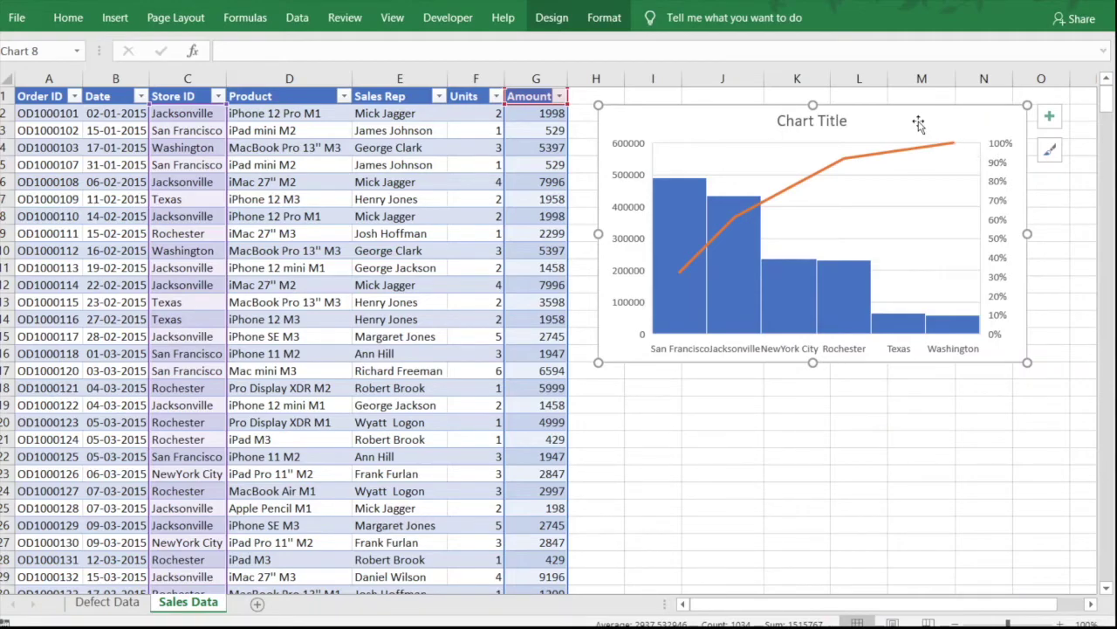
key(ctrl+c)
key(ctrl+v)
drag(917, 138, 908, 343)
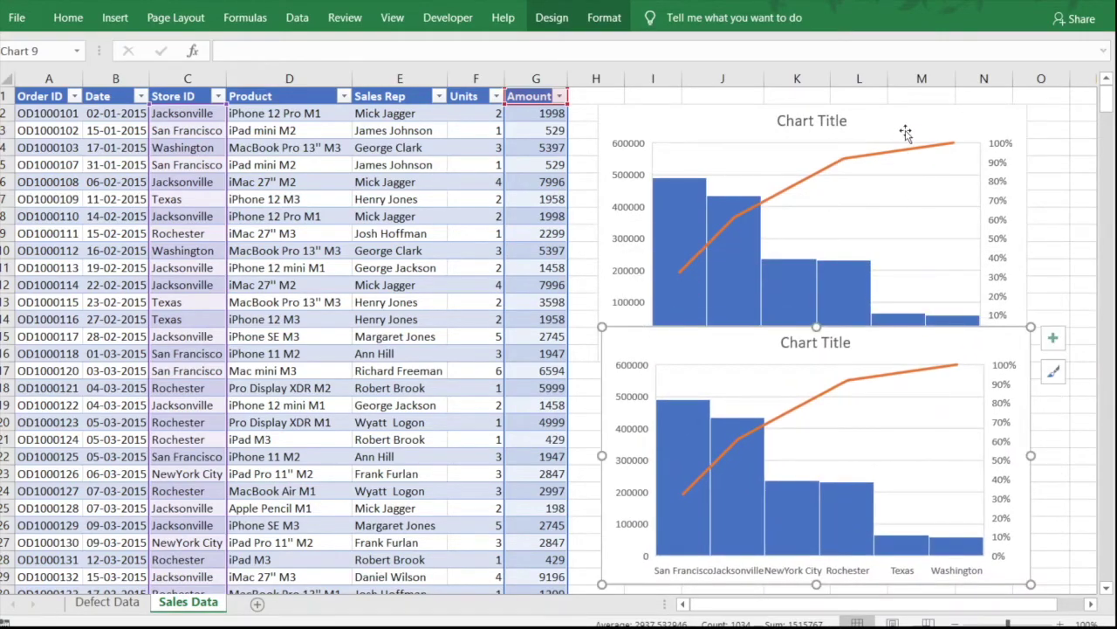
click(912, 103)
drag(905, 115, 905, 96)
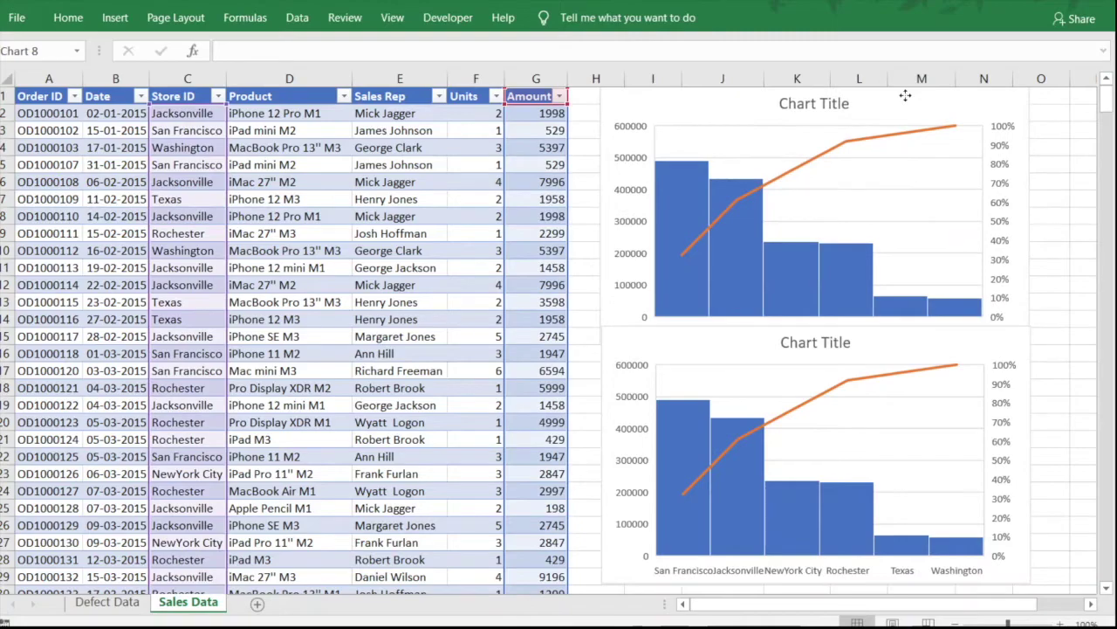
- Change the category axis labels of the lower Pareto chart to the Product column range 'Sales Data'!$D$2:$D$517, keeping Amount as the series
click(1027, 421)
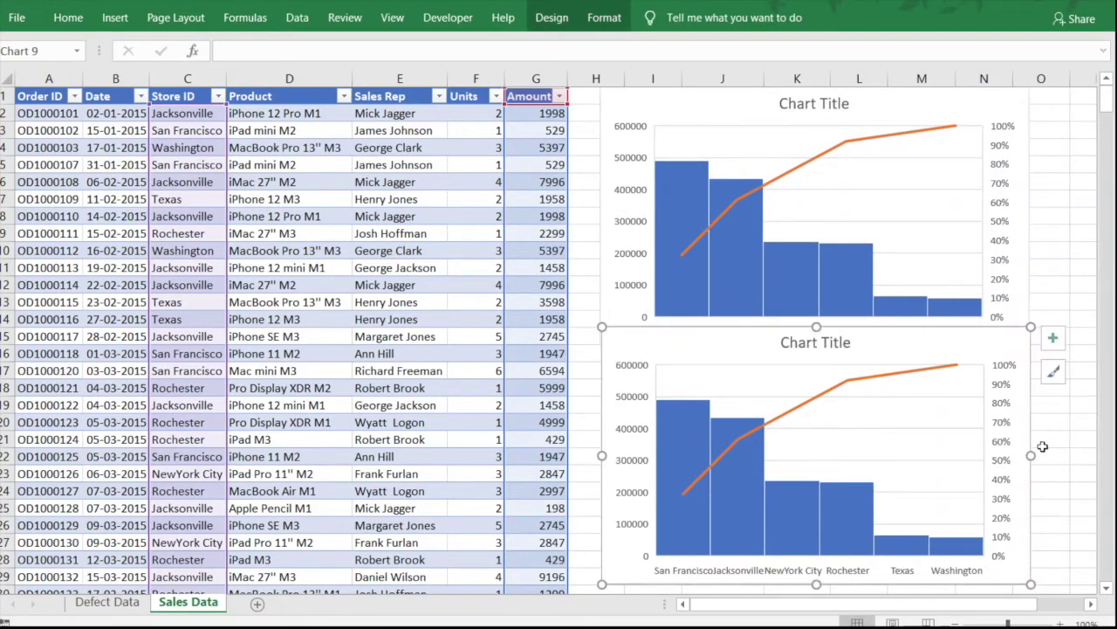
right_click(943, 407)
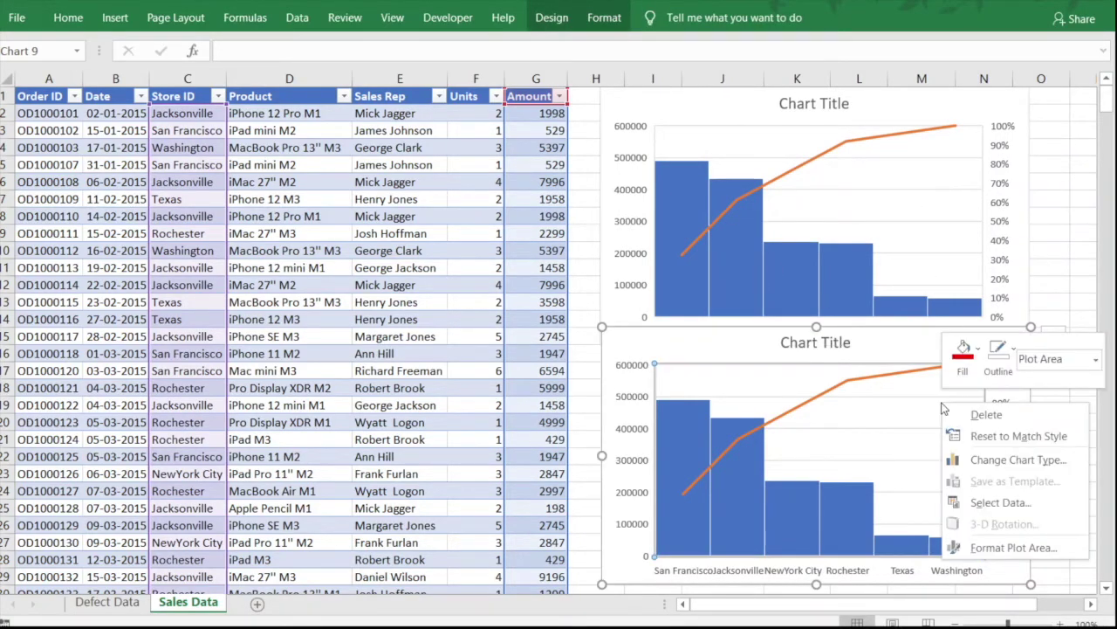
click(1001, 503)
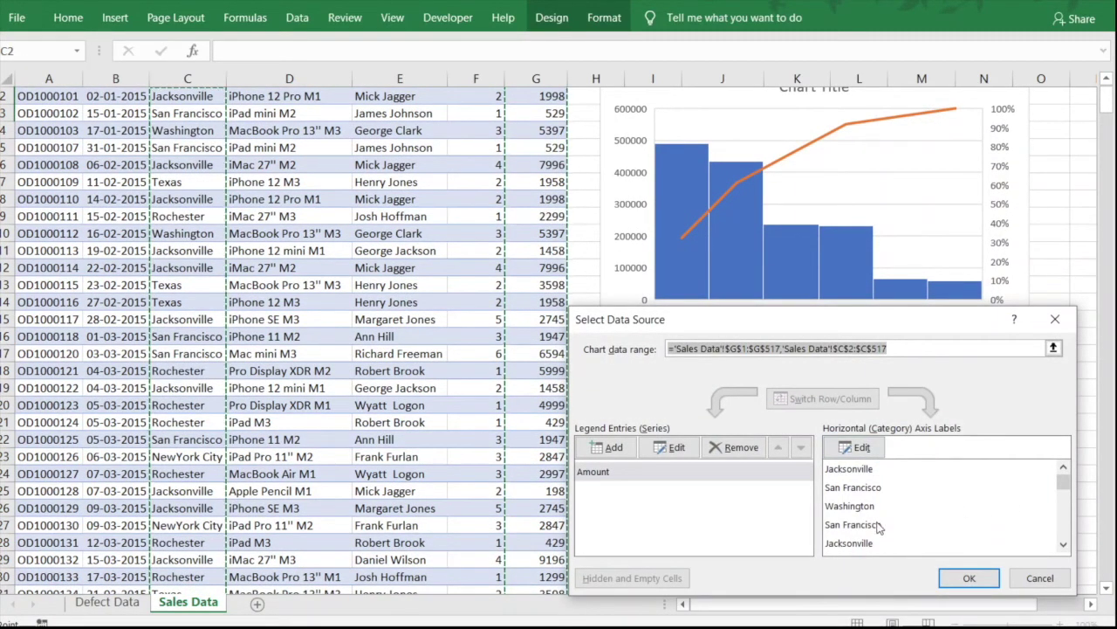
click(862, 447)
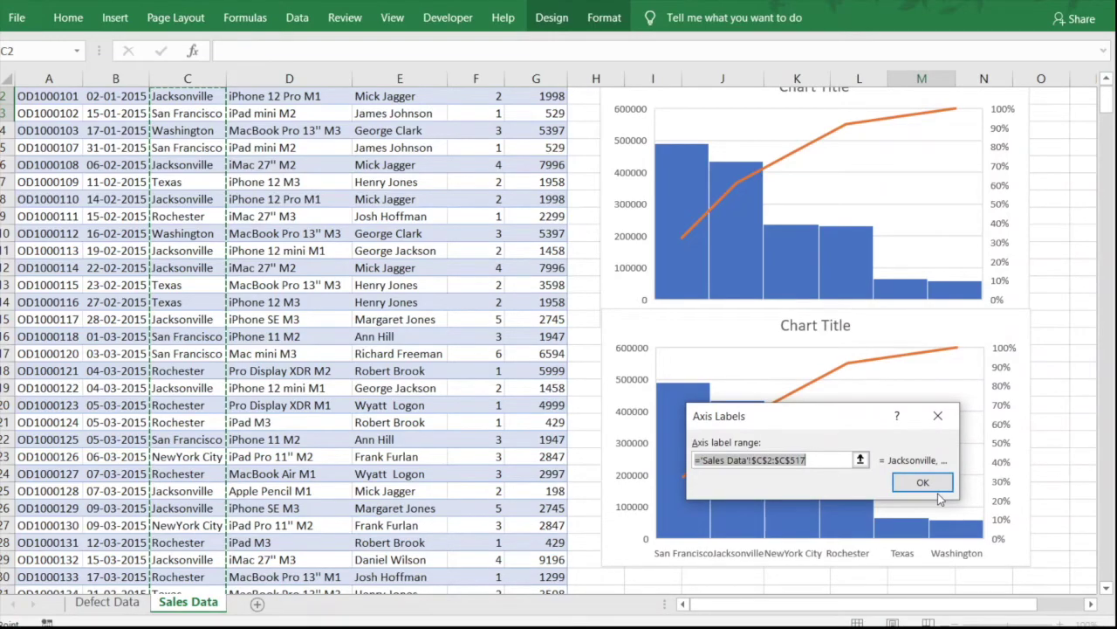
click(860, 460)
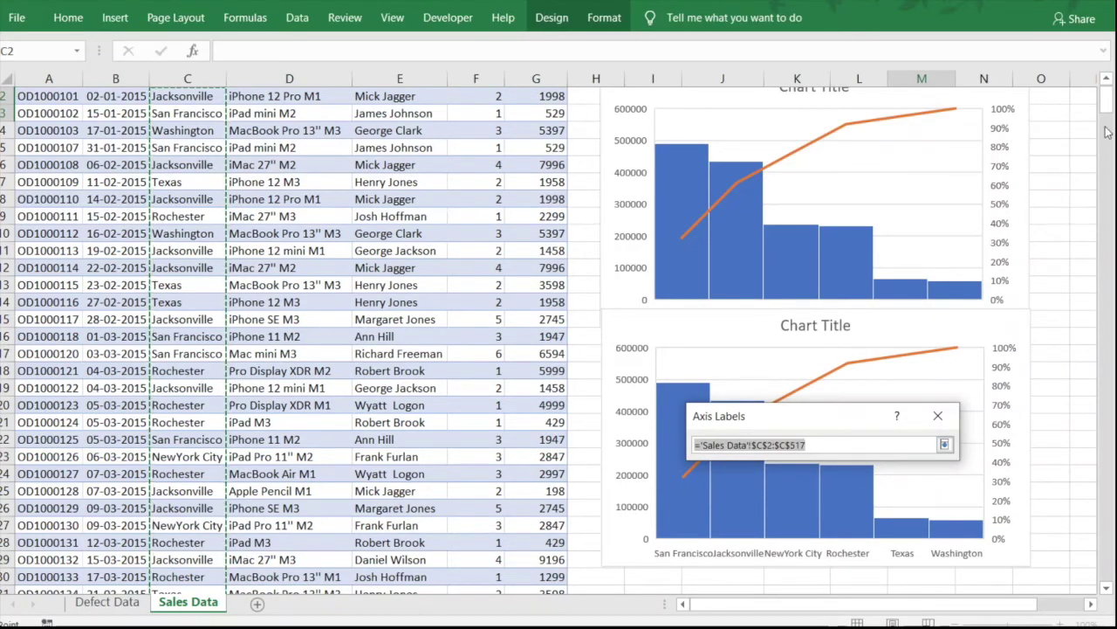
drag(1107, 105, 1106, 84)
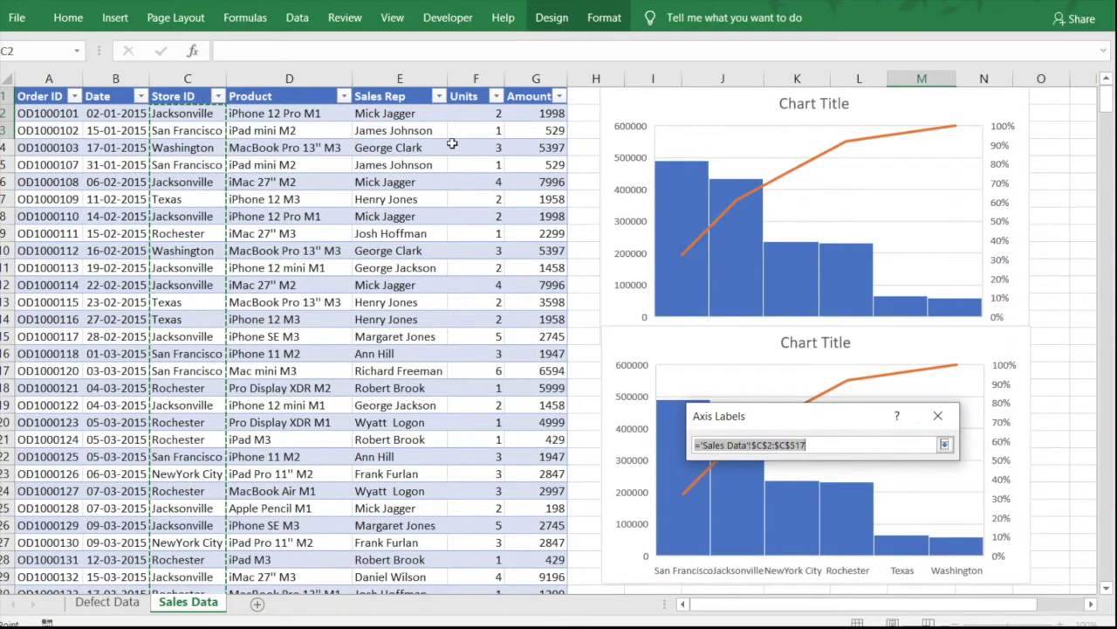
click(282, 112)
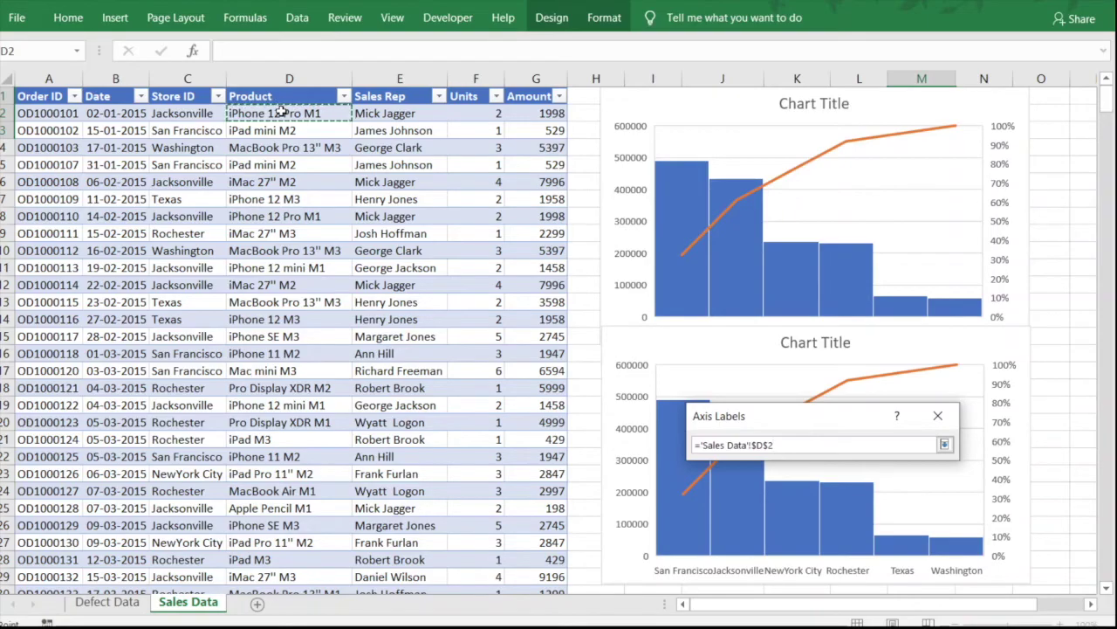
key(ctrl+shift+Down)
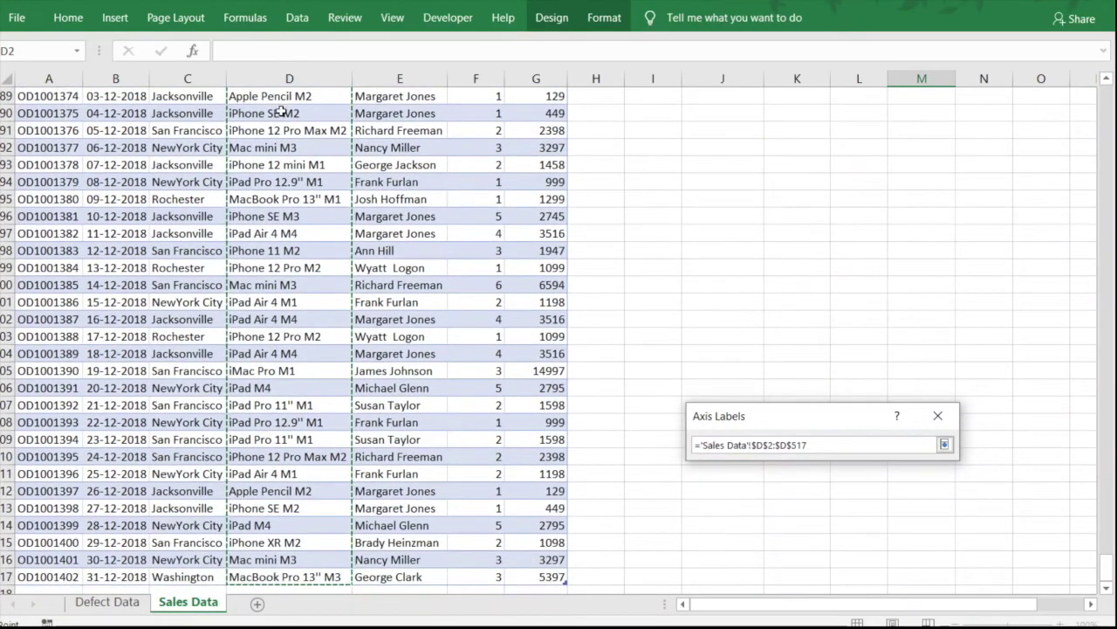
click(944, 445)
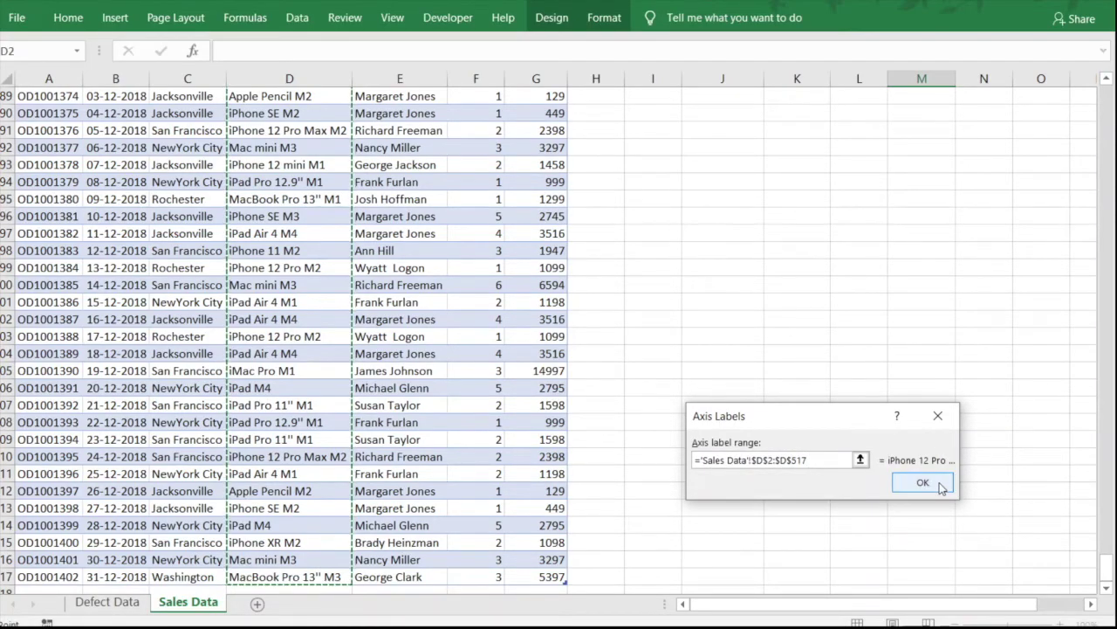
click(940, 484)
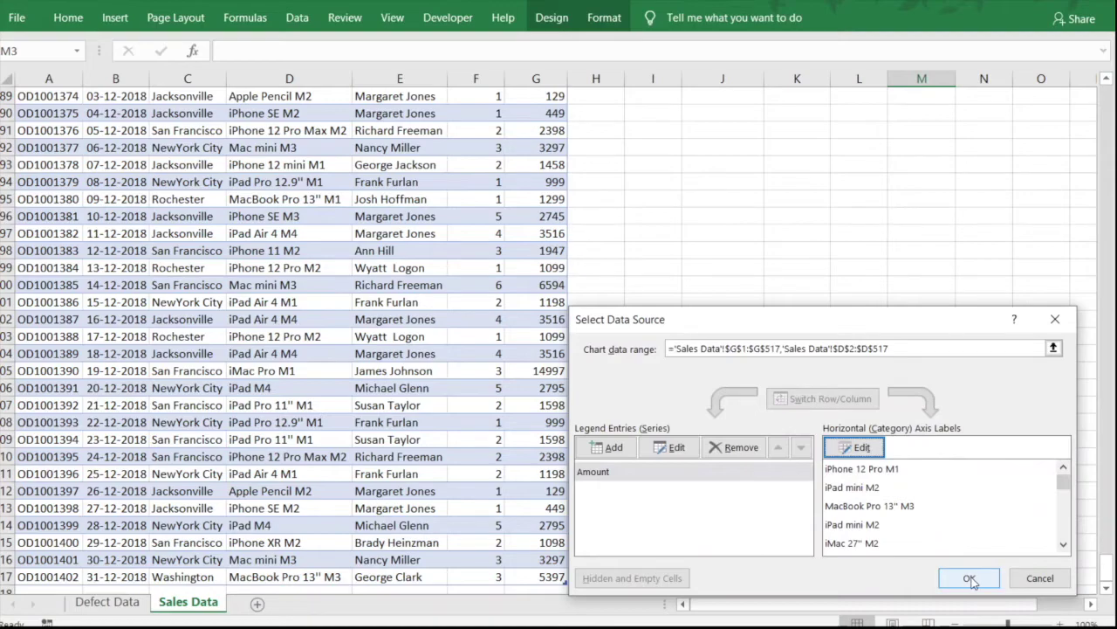
click(970, 579)
drag(1107, 576, 1105, 100)
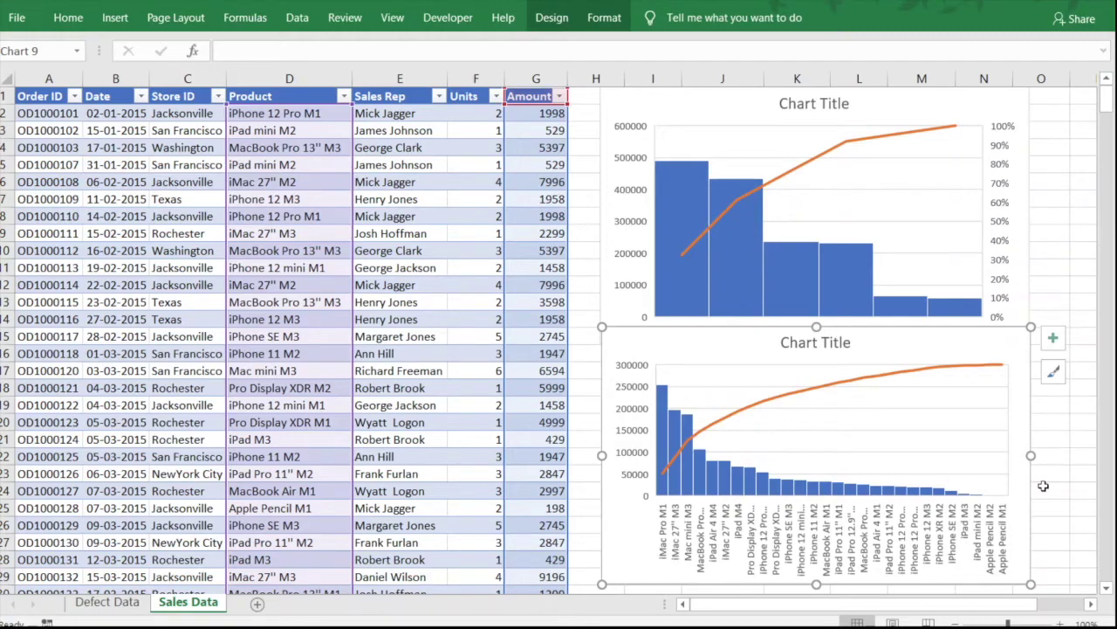
- Add axis titles to the product Pareto chart
right_click(1017, 425)
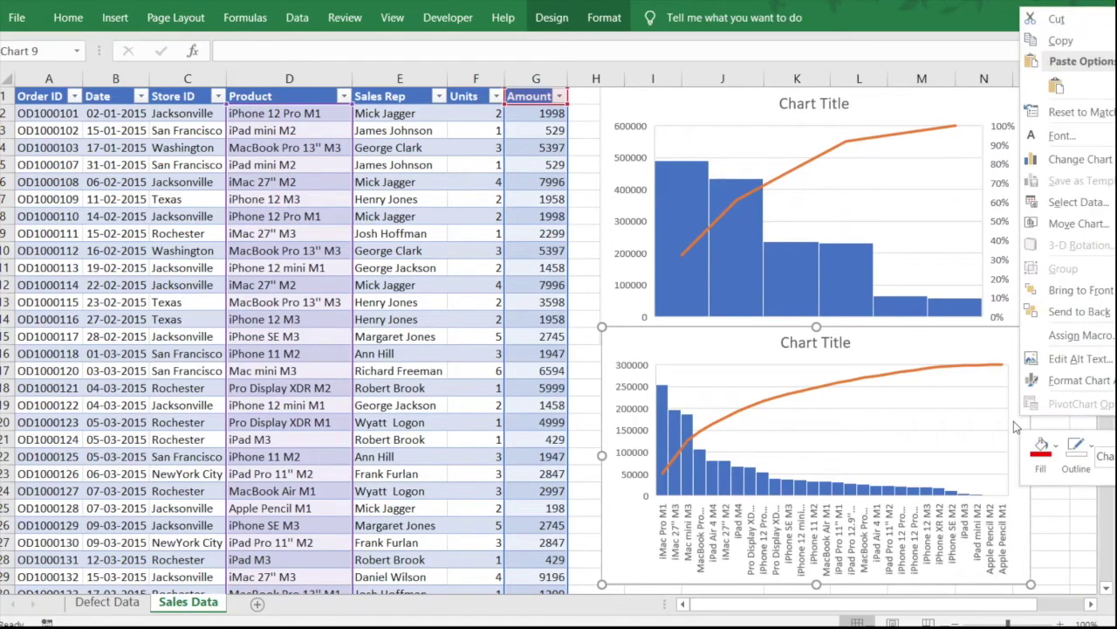
key(Escape)
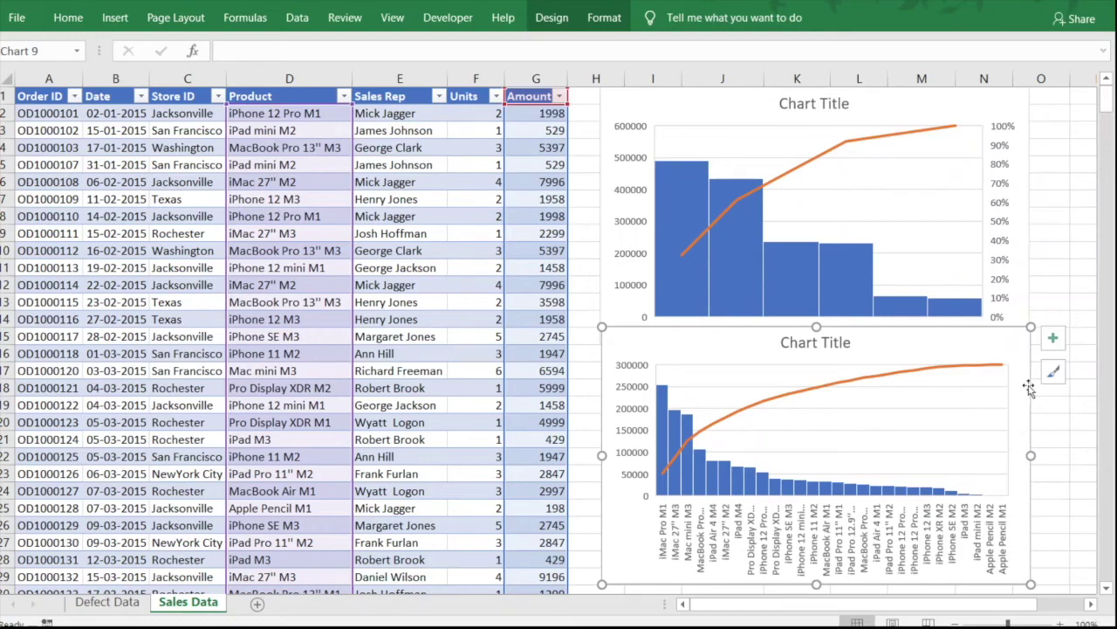
click(1054, 340)
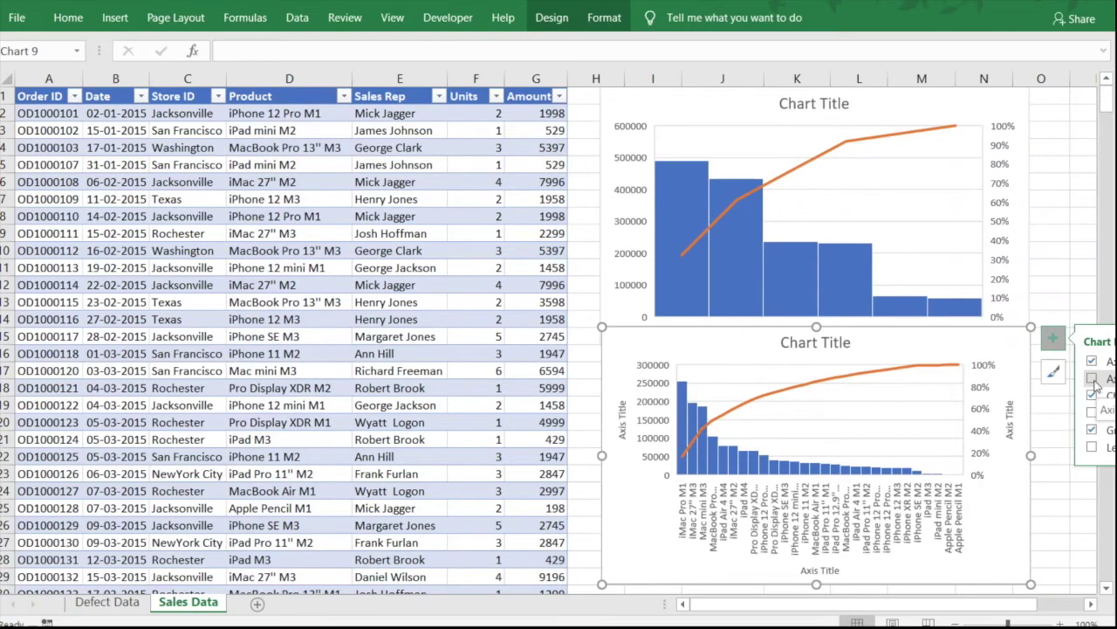
click(1094, 380)
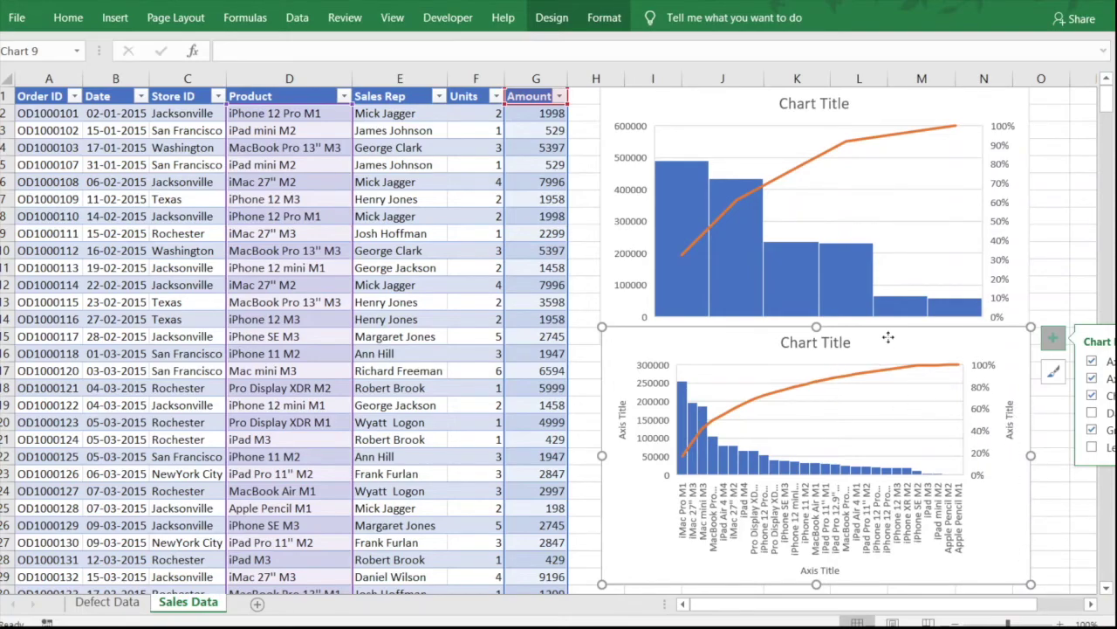
- Move the product Pareto chart over the sales table and enlarge it to span about columns C to M and rows 9 to 27
drag(886, 337, 454, 227)
drag(599, 474, 958, 542)
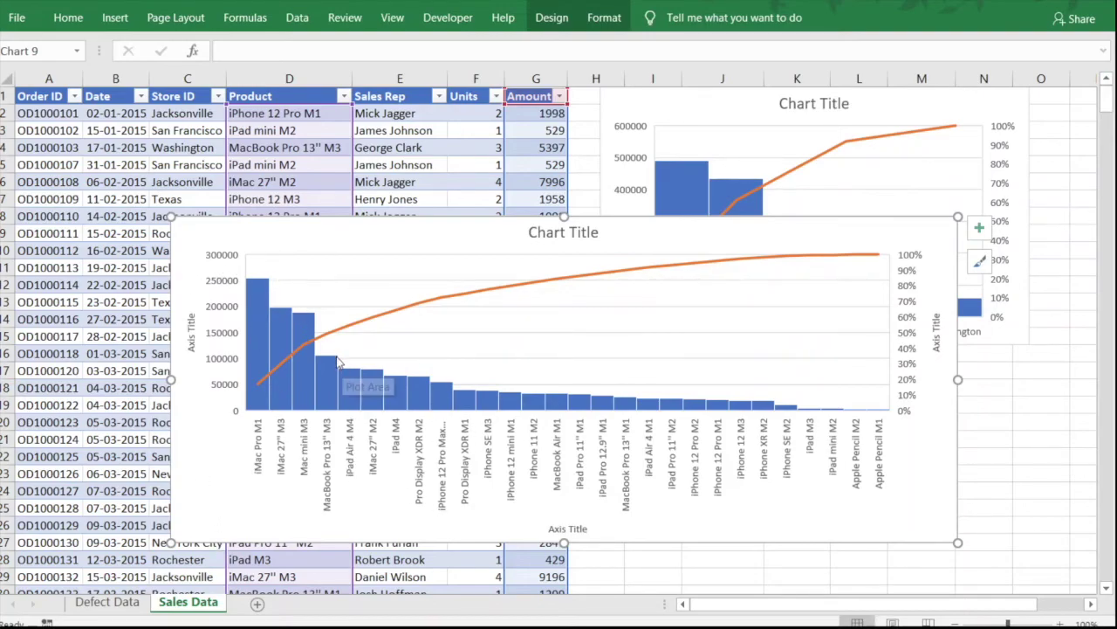
mouse_move(332, 375)
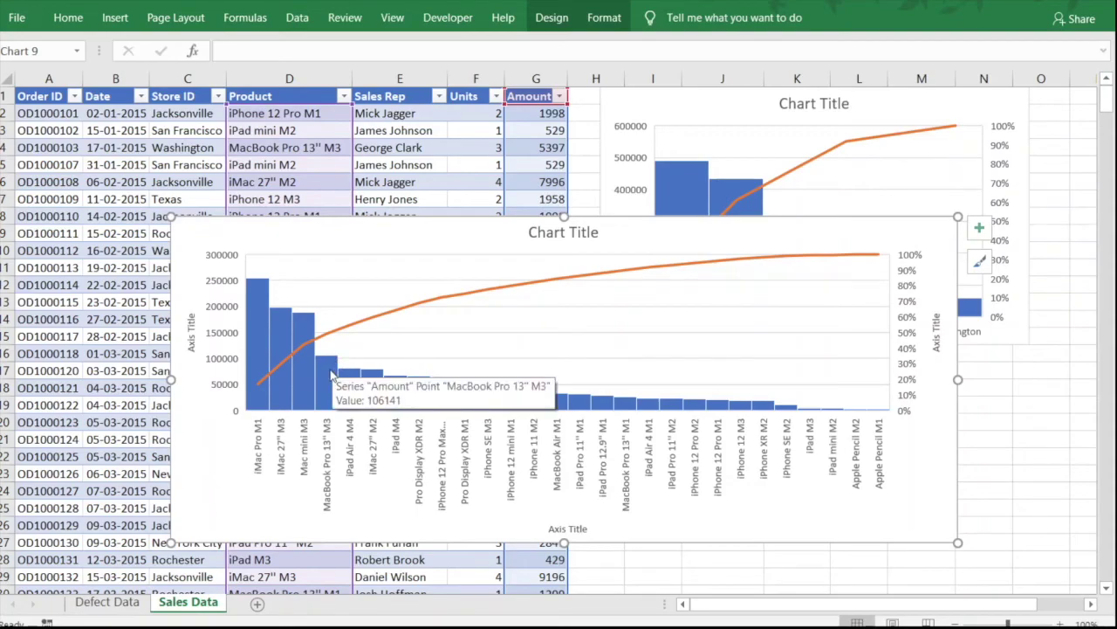